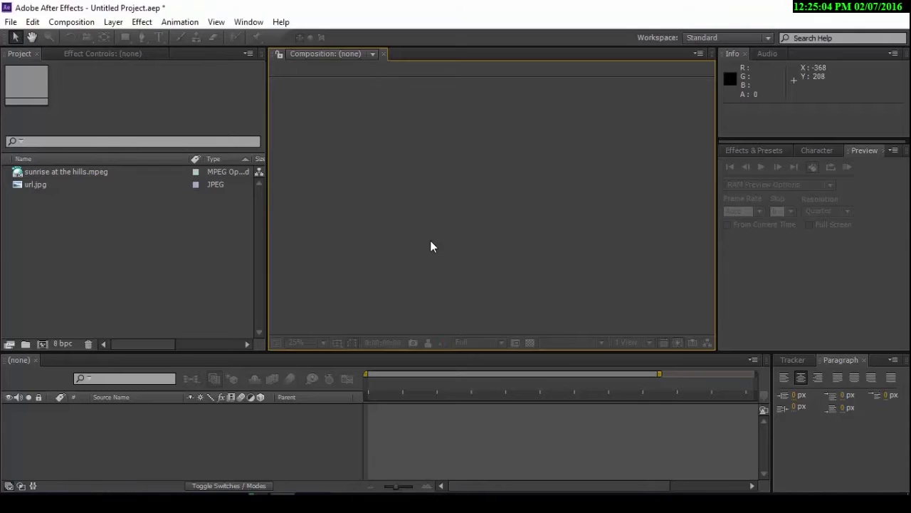
Create a new 1920 × 1080 composition named Comp 1 at 30 fps with a duration of 5 seconds
click(71, 21)
click(100, 37)
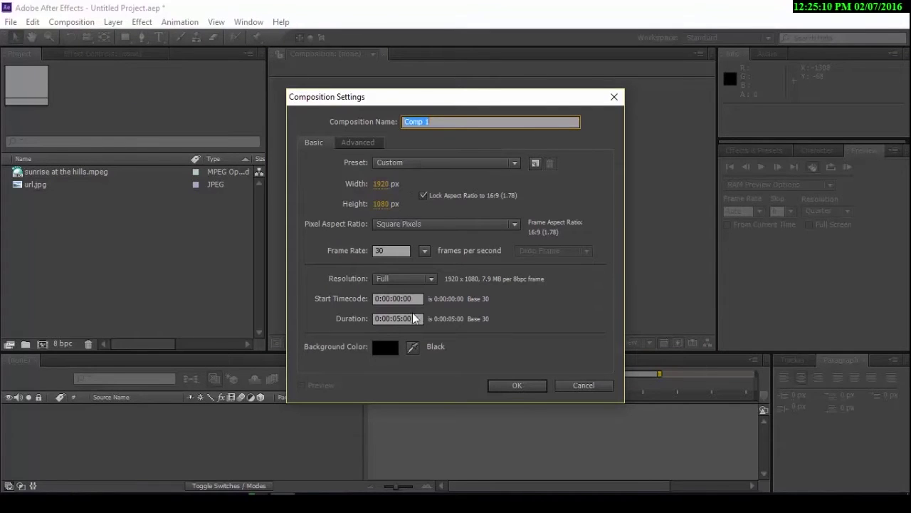
click(525, 386)
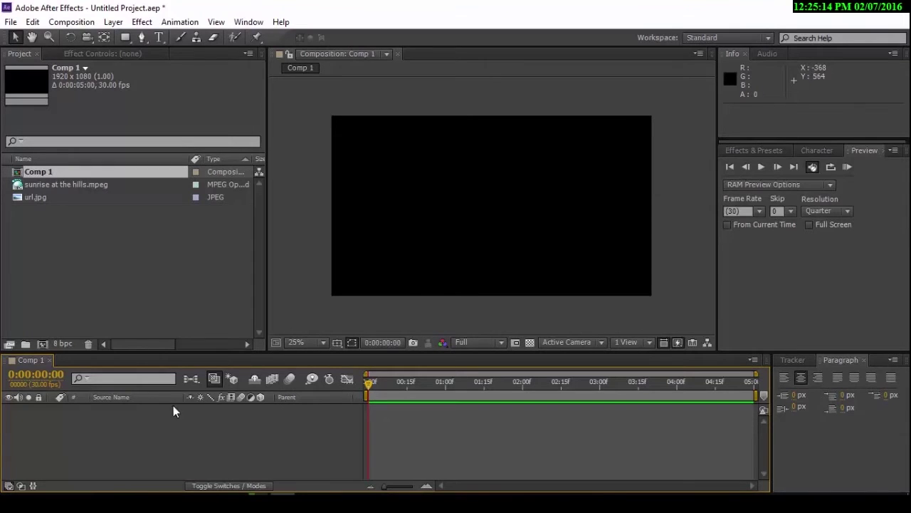
Add a composition-sized solid layer in dark gray 1B1B1B
click(113, 22)
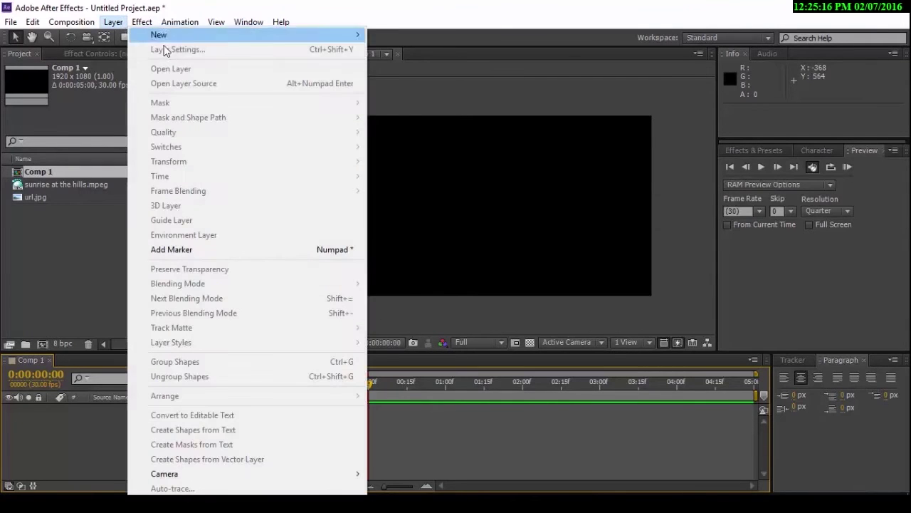
mouse_move(167, 39)
click(395, 48)
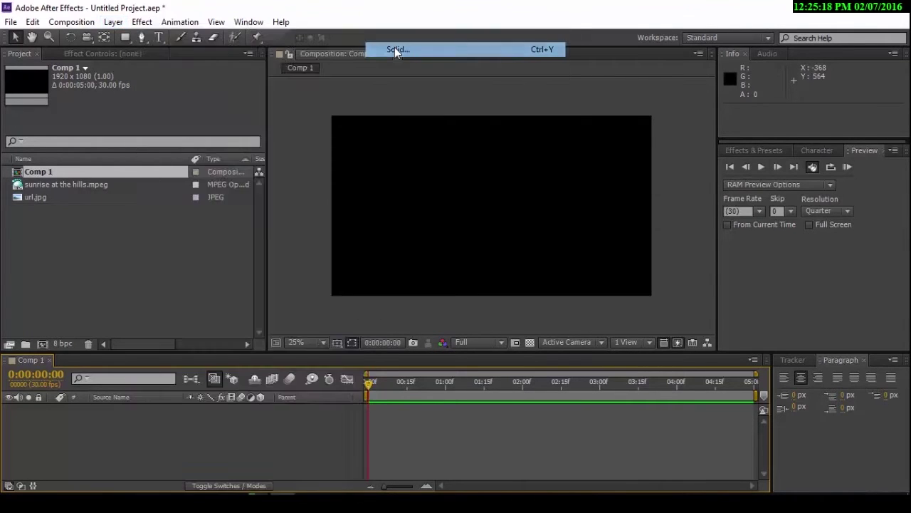
click(304, 361)
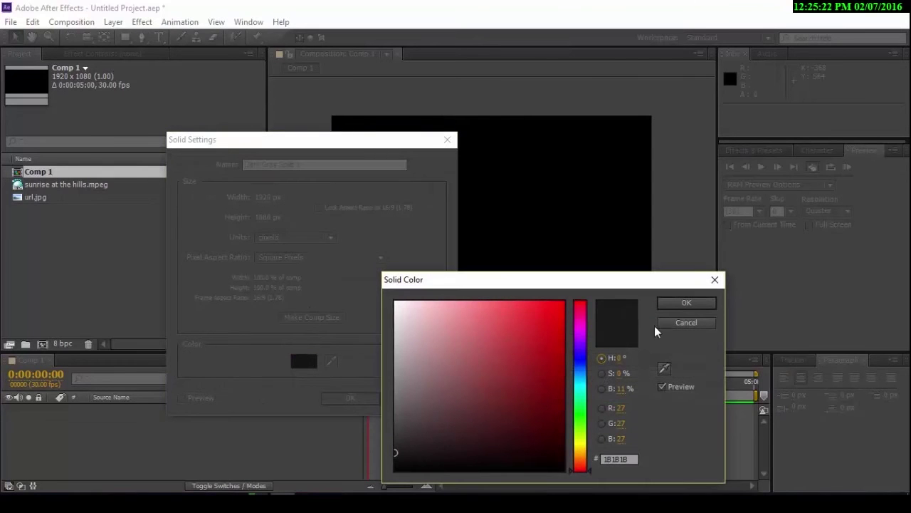
click(687, 305)
click(335, 396)
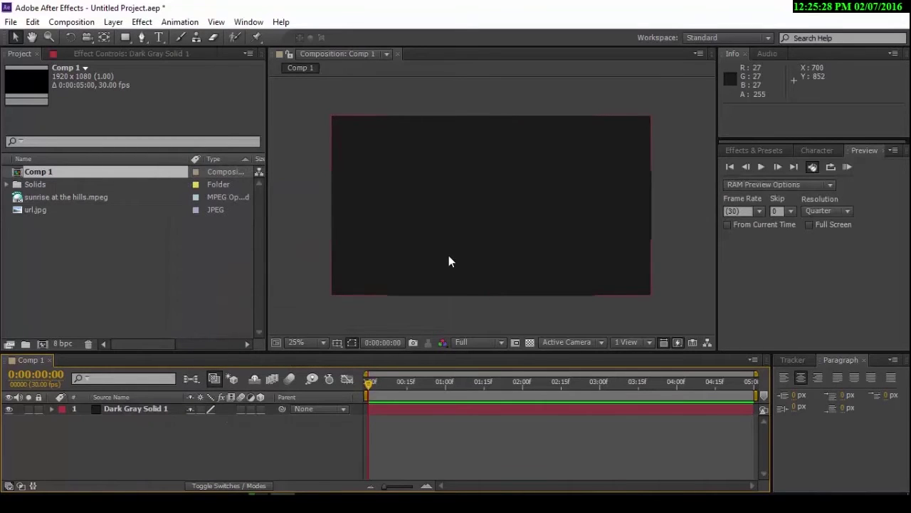
Rename the dark gray solid layer to BG
click(135, 410)
key(Return)
text(BG)
key(Return)
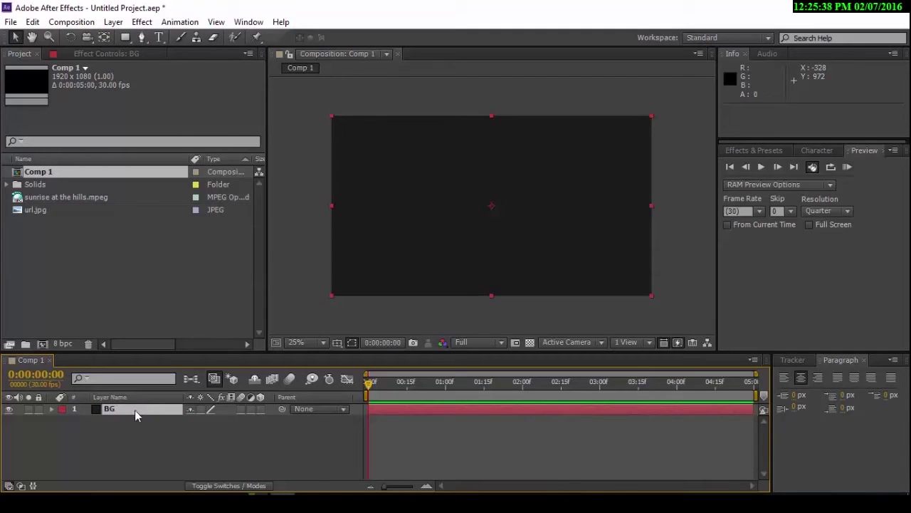
click(136, 427)
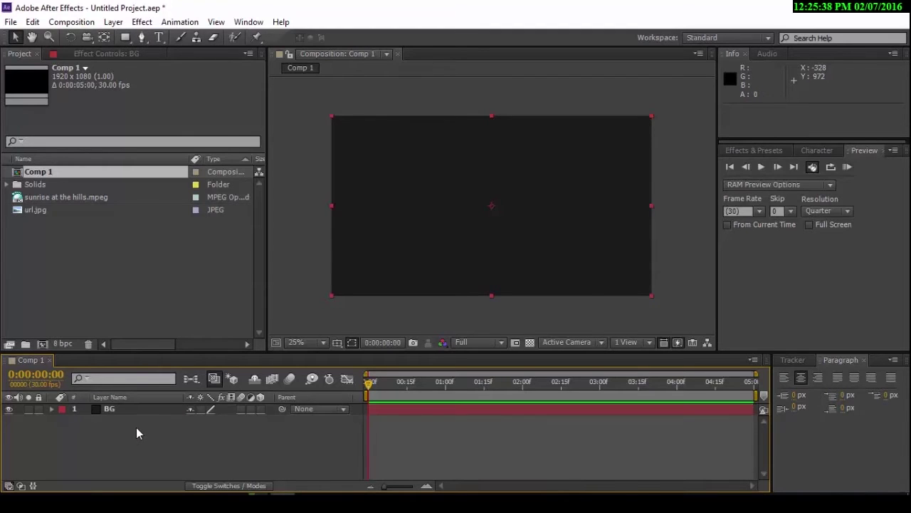
Add the url.jpg image to Comp 1 as a layer above BG
click(39, 210)
drag(82, 283, 129, 413)
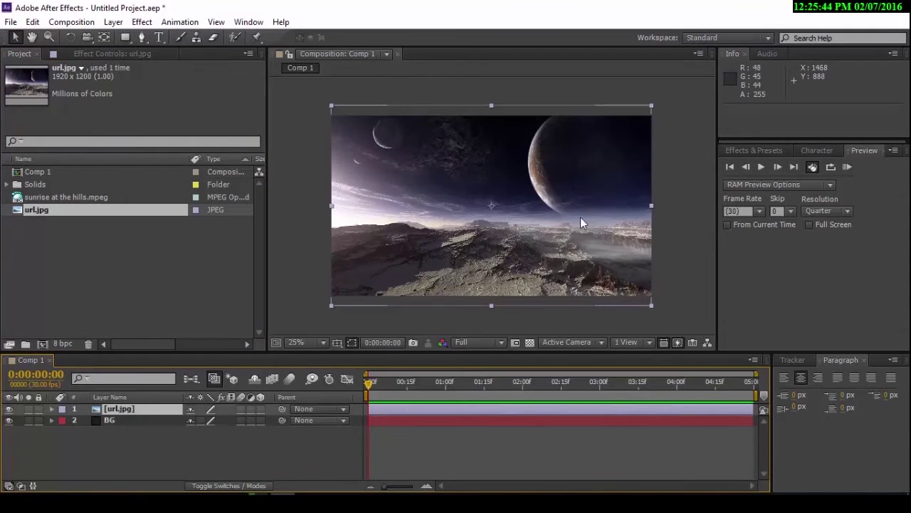
click(126, 409)
click(165, 302)
Pre-compose the url.jpg layer as PIC, moving all attributes into the new composition
click(128, 409)
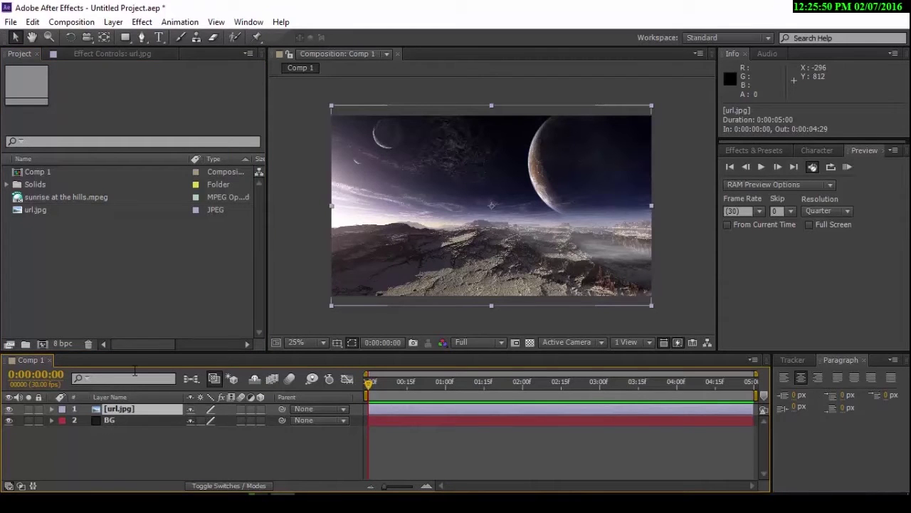
right_click(113, 406)
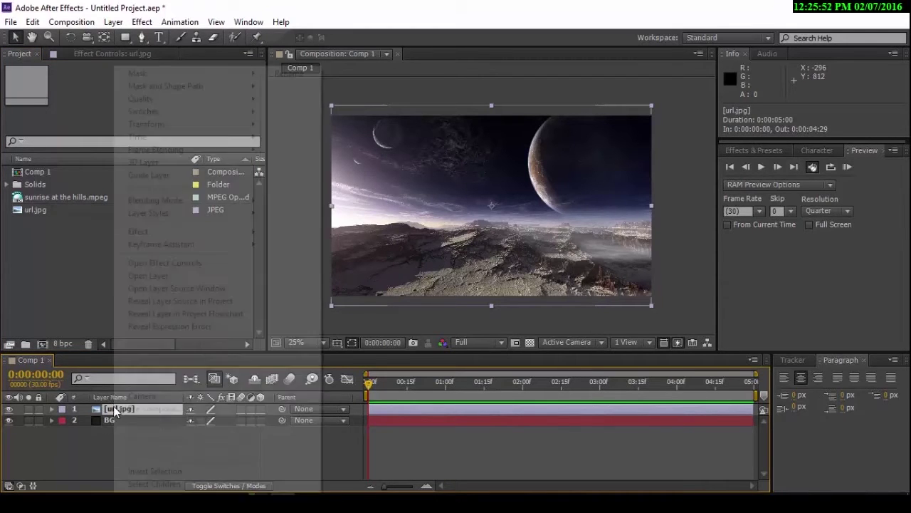
click(150, 403)
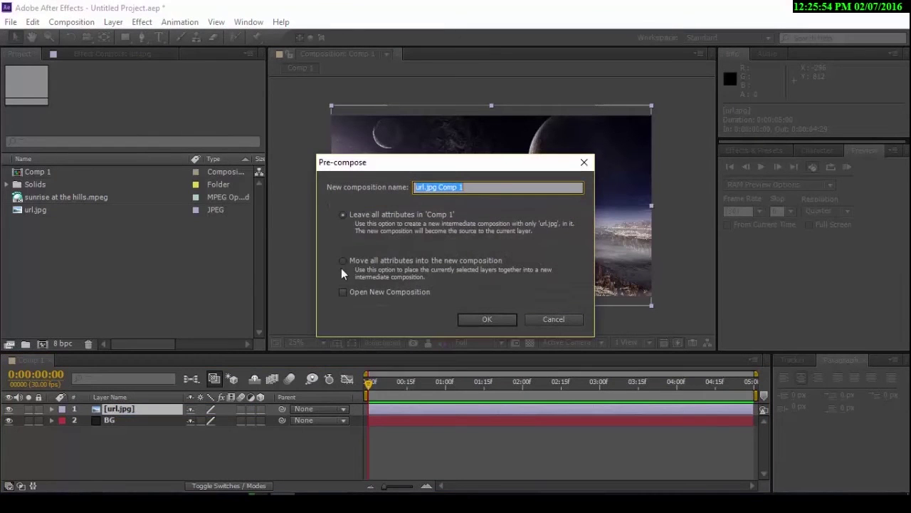
click(345, 265)
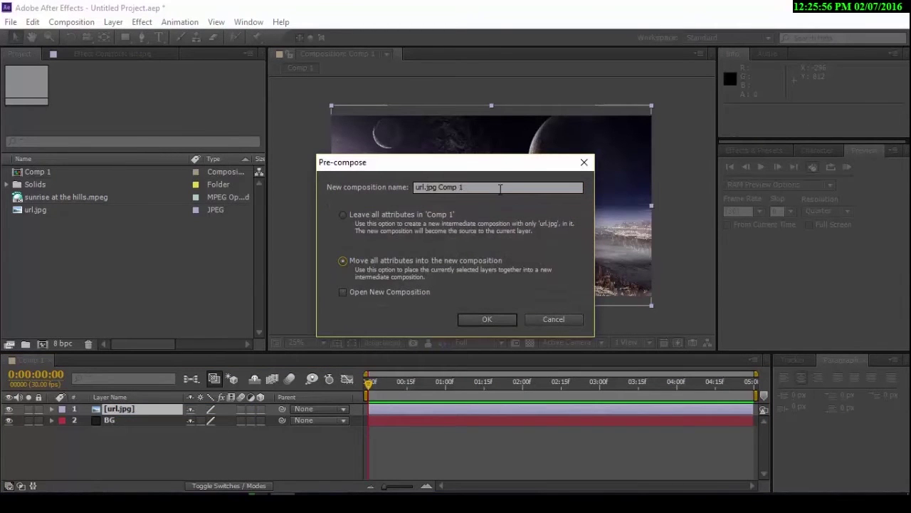
text(P)
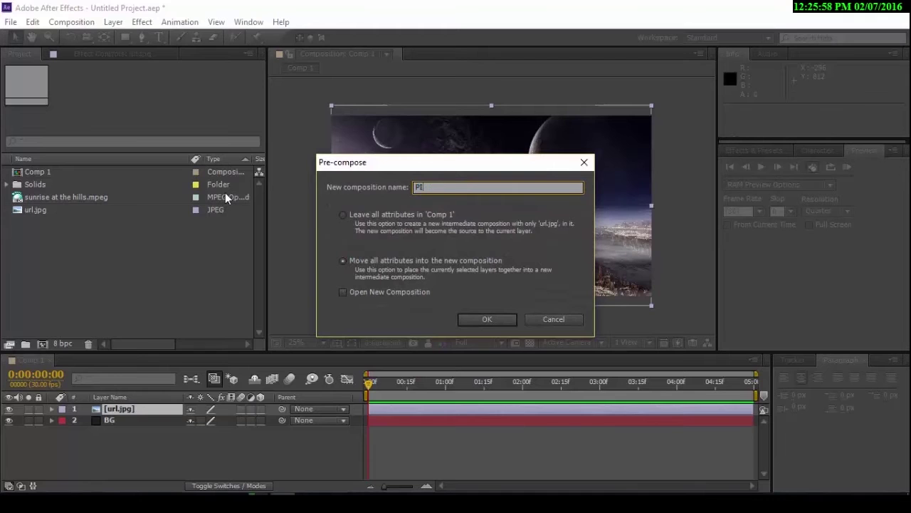
text(IC)
key(Return)
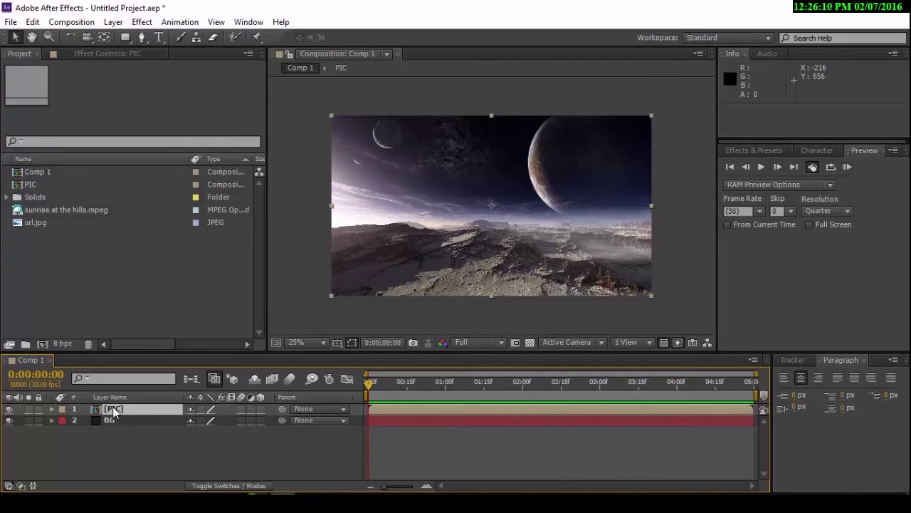
Duplicate the PIC layer twice and select the topmost copy
key(ctrl+d)
key(ctrl+d)
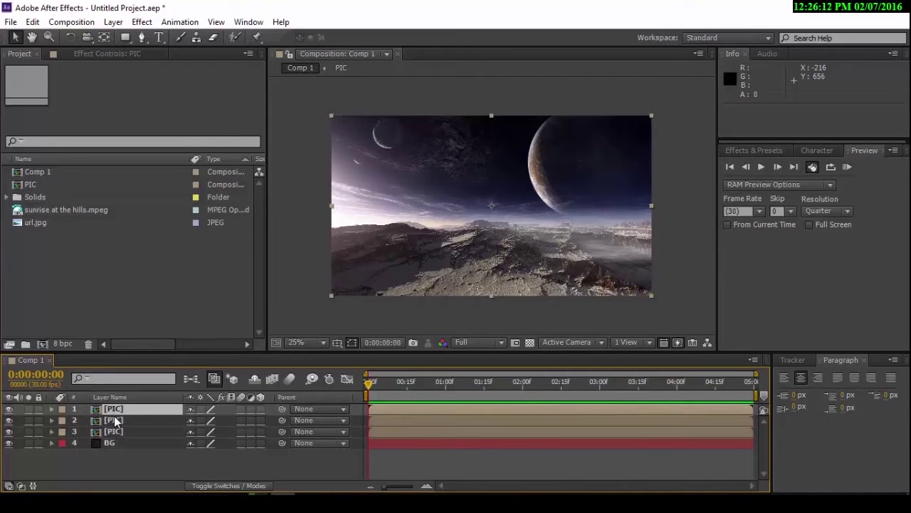
click(115, 419)
click(116, 429)
click(117, 419)
click(116, 409)
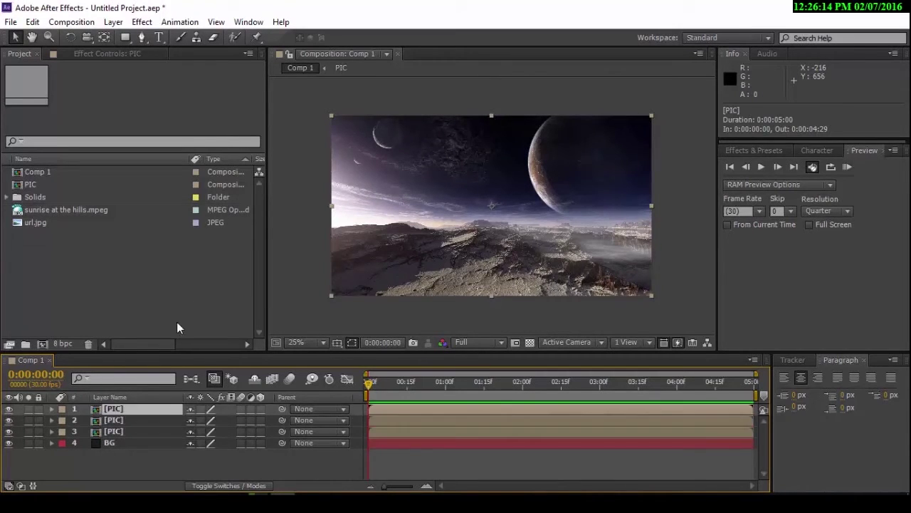
Hide the two lower PIC layers and draw a rectangular mask on the top one from about (656, 32) to (1916, 472)
click(126, 37)
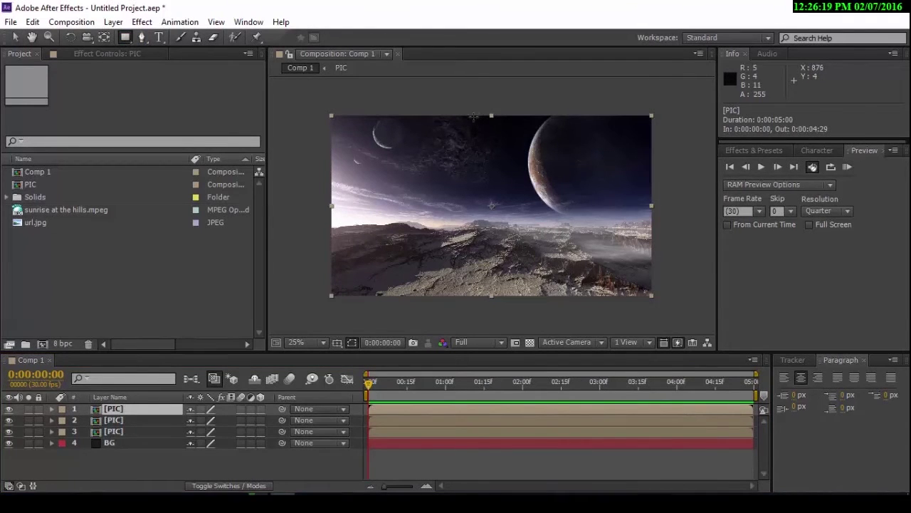
drag(9, 420, 9, 431)
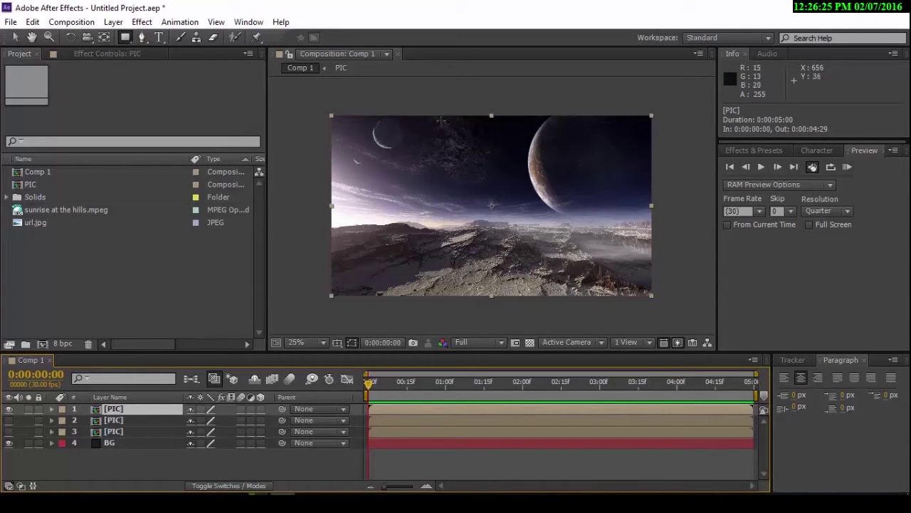
drag(440, 120, 650, 194)
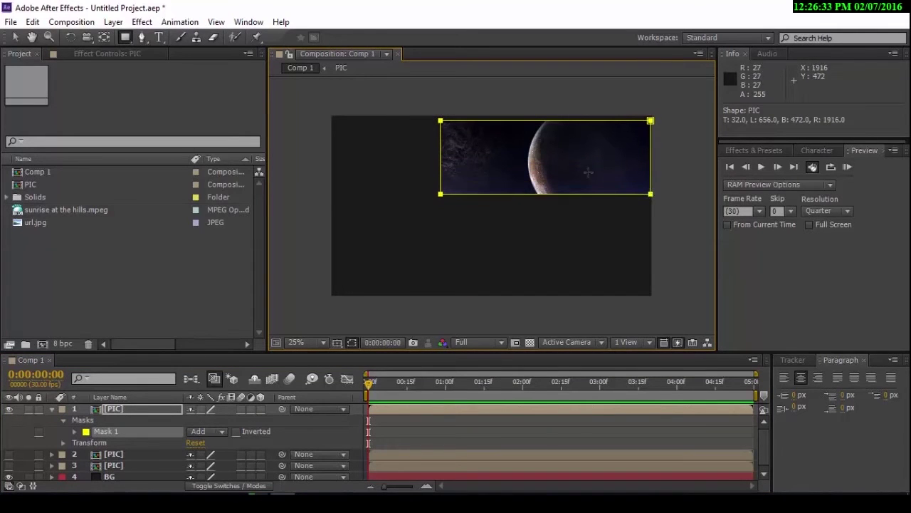
key(v)
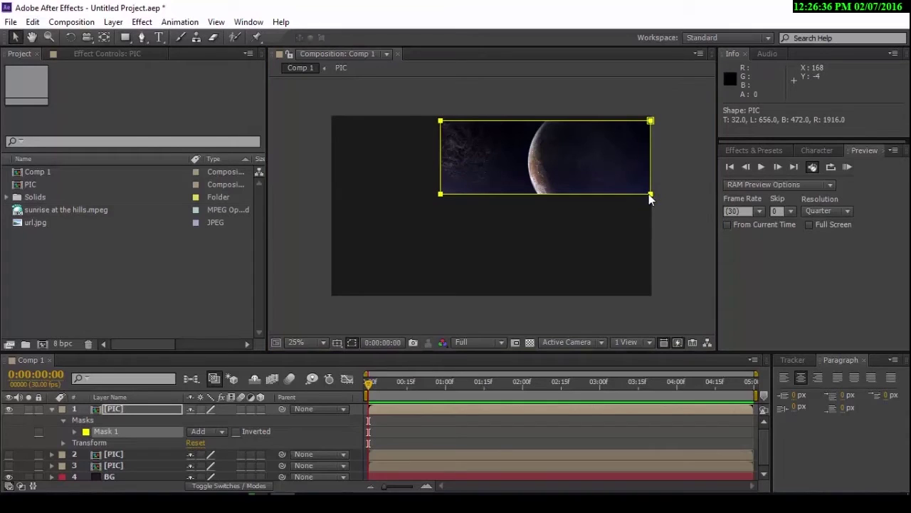
Raise the lower-right vertex of the top PIC layer's mask so its bottom edge slants upward, and collapse the layer
click(650, 196)
drag(650, 193, 650, 162)
click(673, 198)
click(676, 162)
click(642, 162)
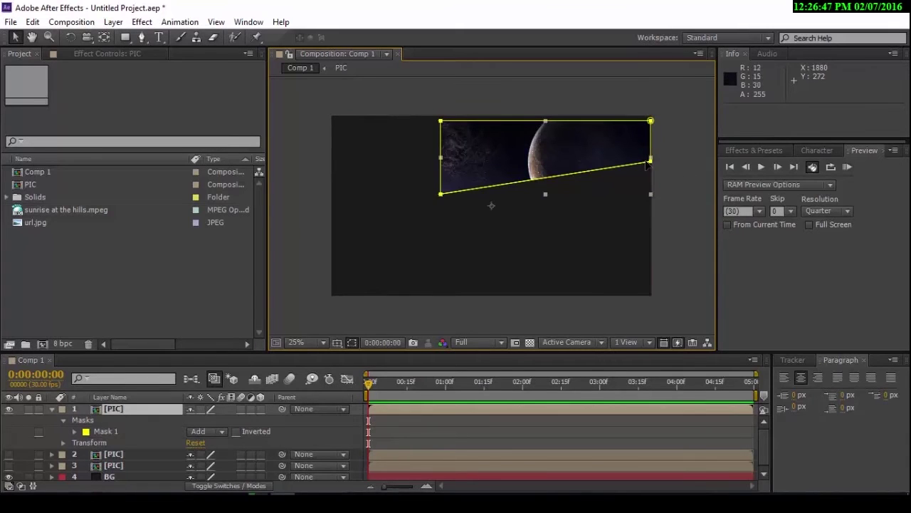
drag(650, 160, 651, 171)
click(672, 177)
click(52, 409)
Show the second PIC layer and draw a rectangular mask over the image's horizon, right of center
click(109, 420)
click(8, 420)
click(9, 420)
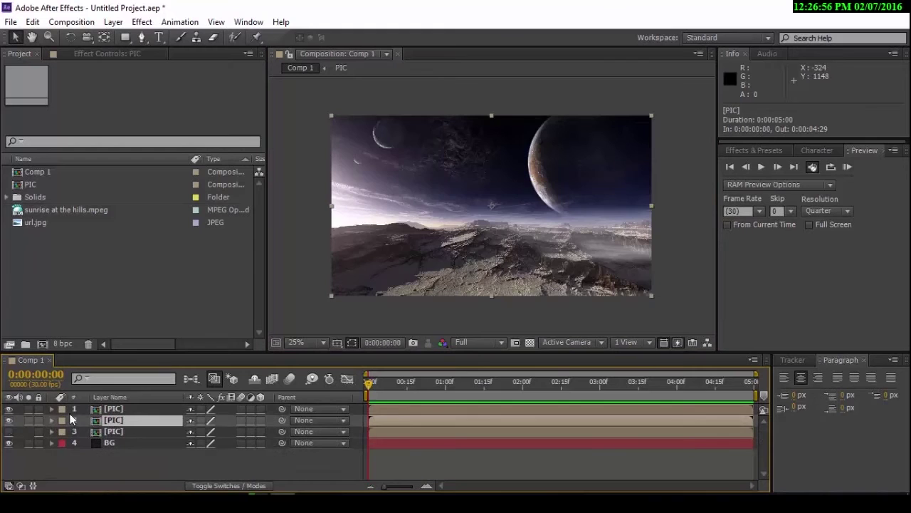
click(125, 37)
drag(462, 185, 651, 248)
key(v)
mouse_move(503, 194)
mouse_down()
mouse_move(497, 206)
mouse_move(502, 196)
mouse_up()
key(ctrl+z)
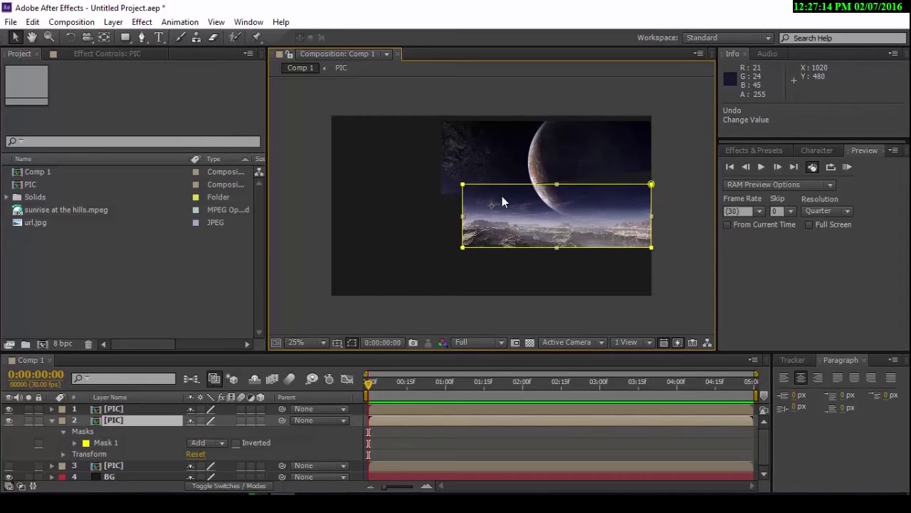
Reshape the second PIC layer's mask by moving its corner vertices to follow the first mask's slanted edge and left side
click(116, 445)
click(462, 247)
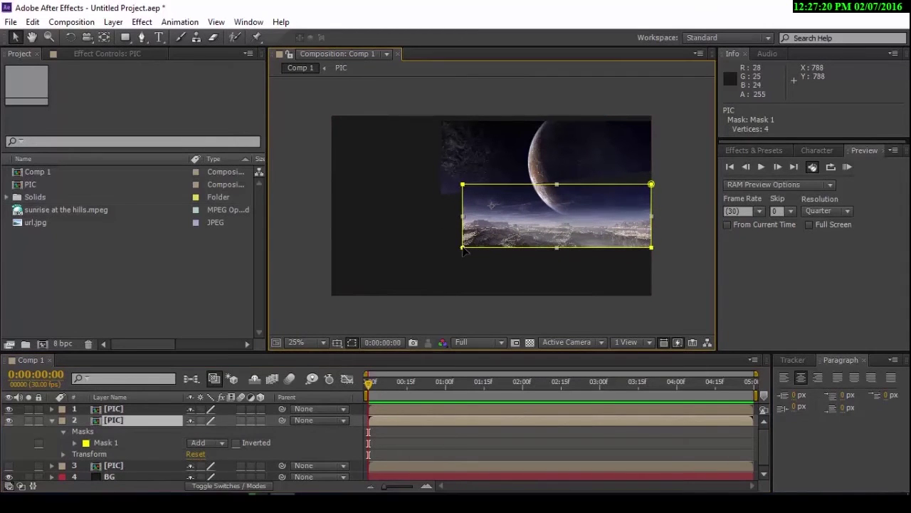
drag(462, 248, 445, 257)
drag(463, 184, 442, 199)
drag(445, 257, 441, 257)
drag(650, 186, 652, 177)
drag(651, 249, 652, 258)
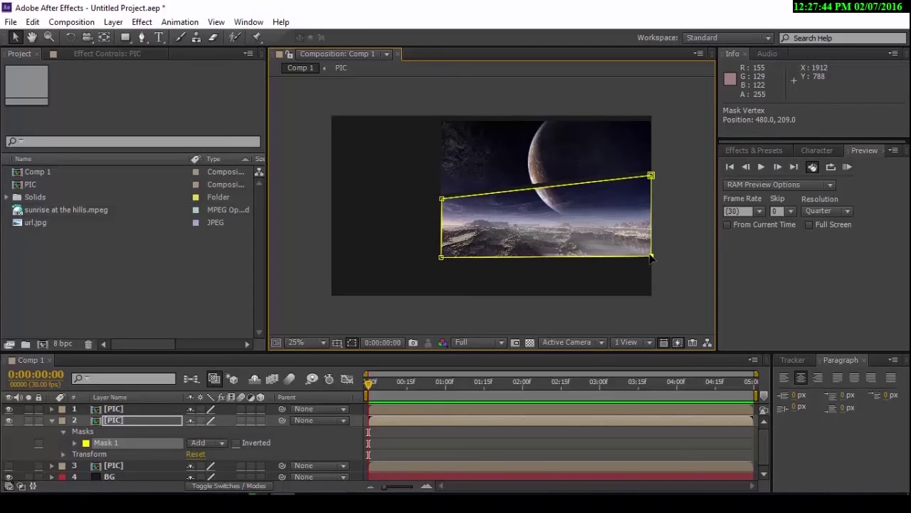
click(683, 223)
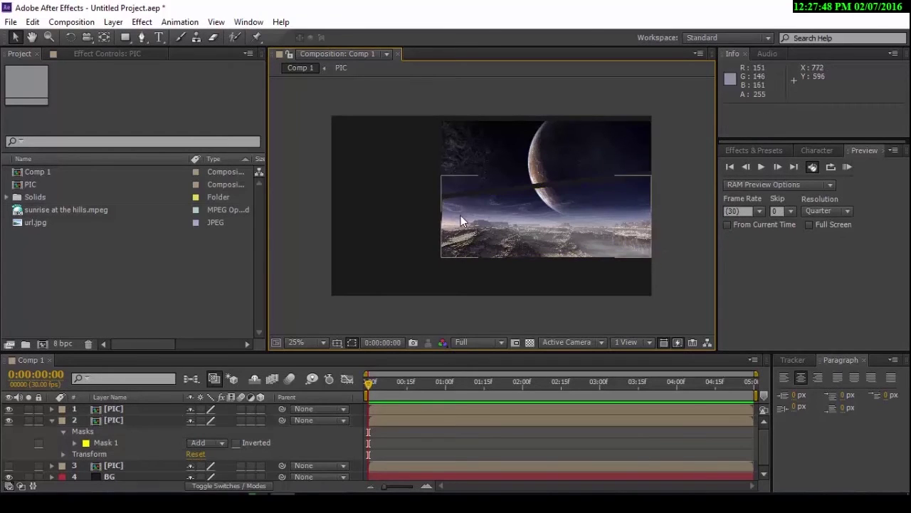
Nudge the second PIC layer's whole mask slightly upward to narrow the gap below the first mask
click(611, 208)
double_click(650, 192)
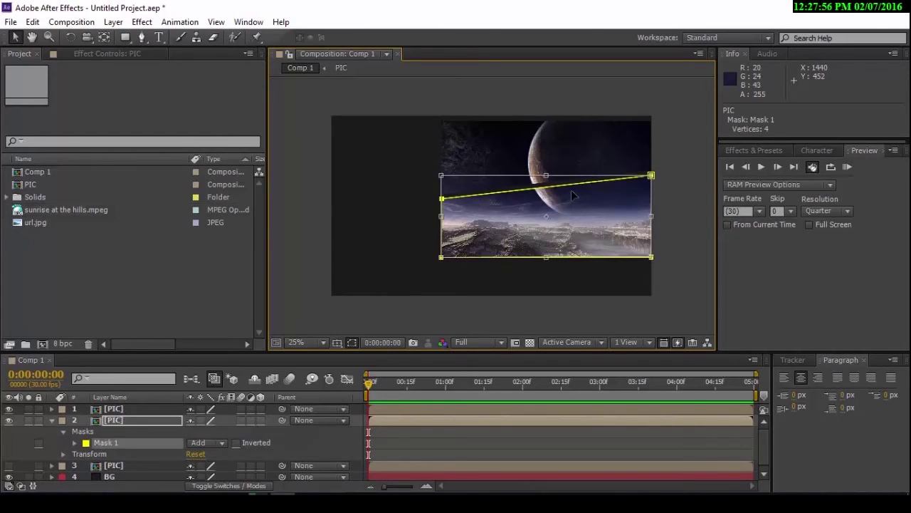
key(Up)
key(Up)
key(Up)
click(685, 185)
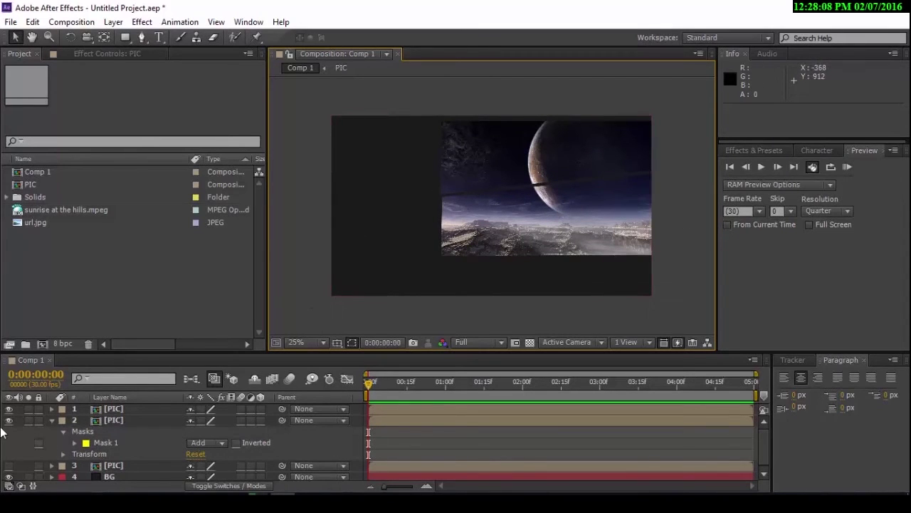
Show the third PIC layer, draw a full-width rectangular mask along the image's bottom strip, and collapse the layer
click(51, 420)
click(105, 433)
click(124, 38)
drag(322, 263, 684, 308)
click(15, 37)
click(309, 205)
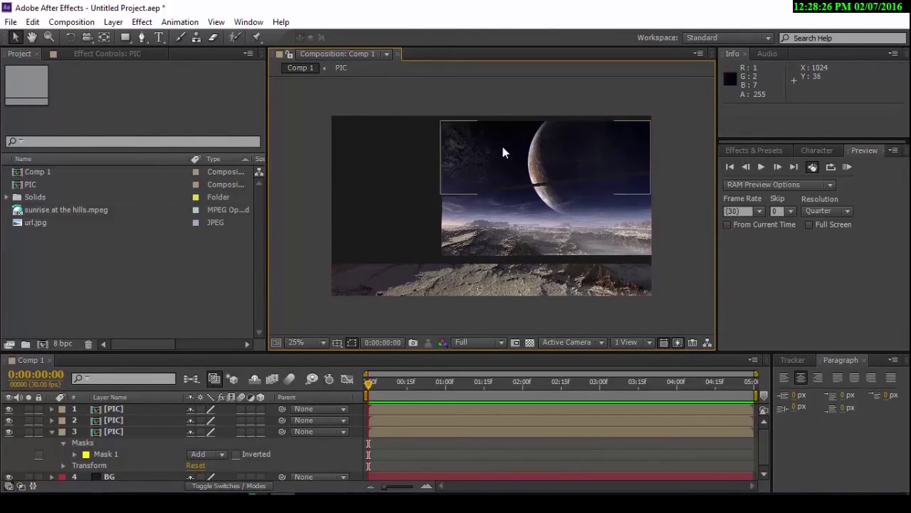
click(52, 432)
Reveal the top PIC layer's Mask Path and Position properties and set a Mask Path keyframe at 0:00:00:00
click(134, 410)
key(ctrl+5)
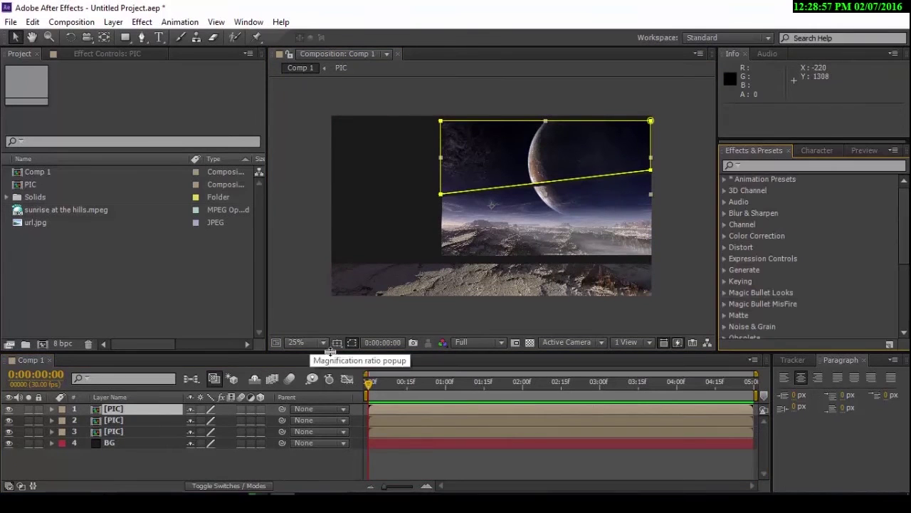
drag(367, 386, 349, 384)
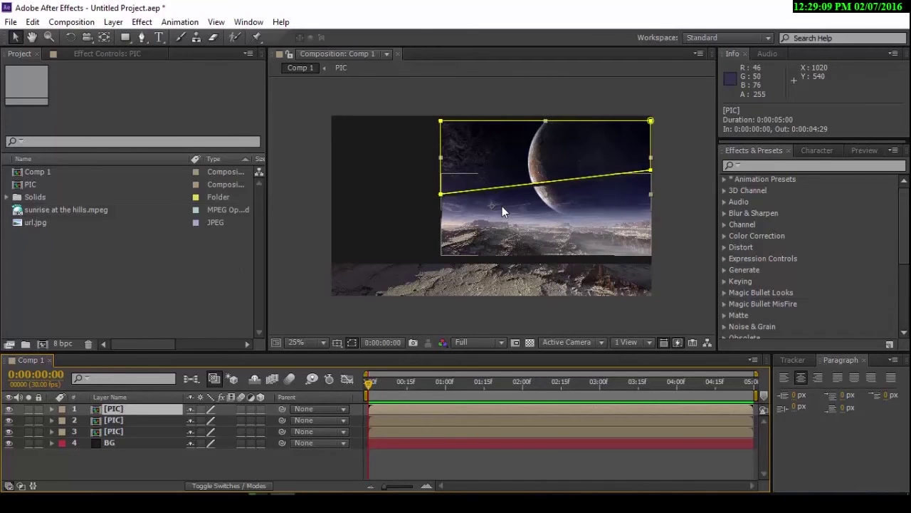
key(m)
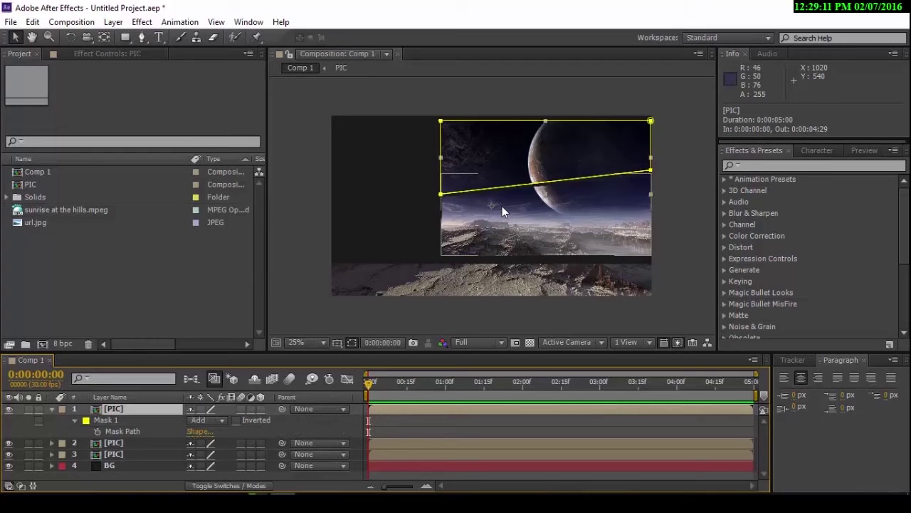
key(shift+p)
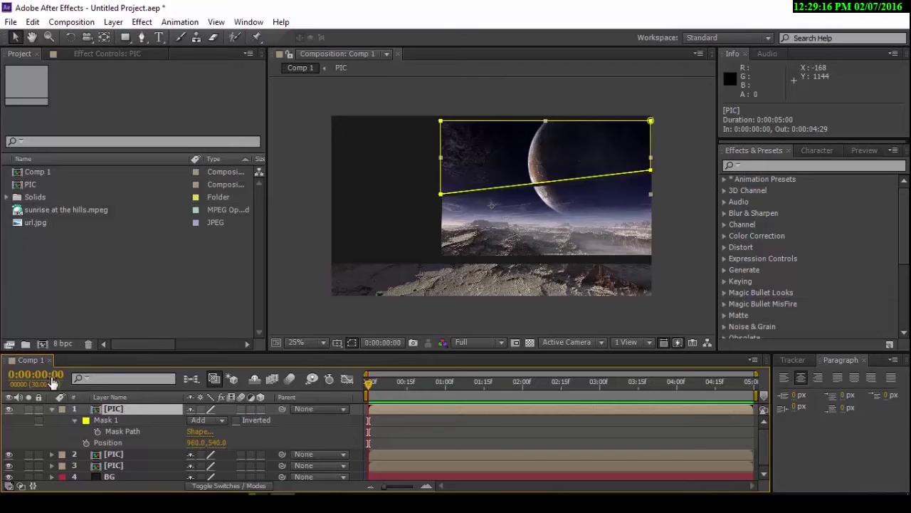
click(97, 431)
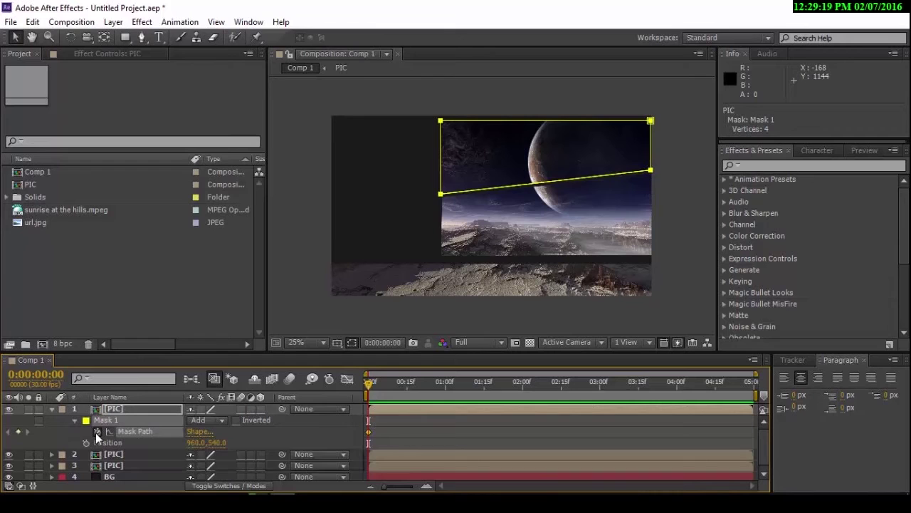
Add Mask Path and Position keyframes on the top PIC layer at 0:00:00:05
key(Page_Down)
key(Page_Down)
key(Page_Down)
key(Page_Down)
key(Page_Down)
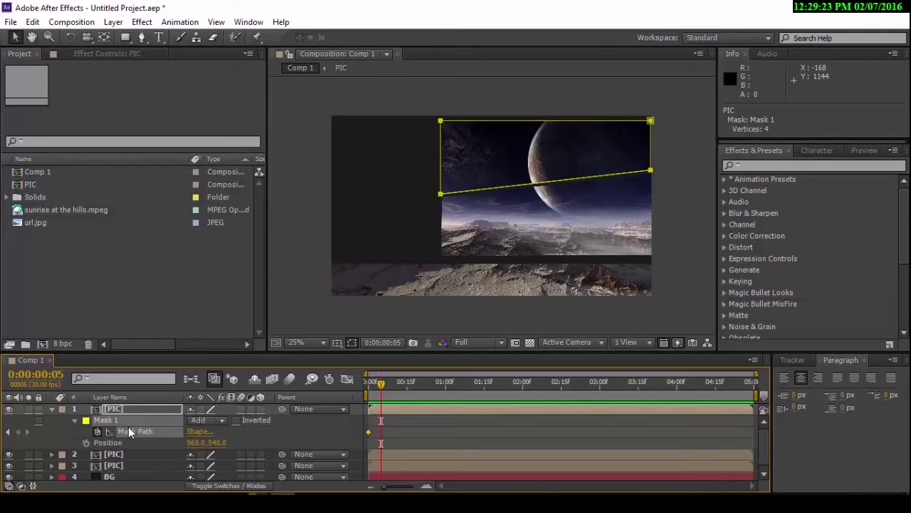
click(20, 431)
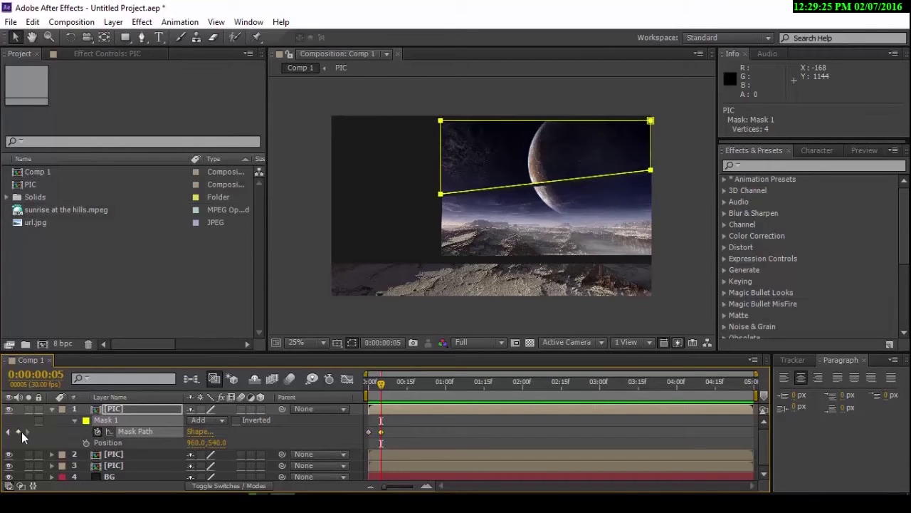
click(83, 442)
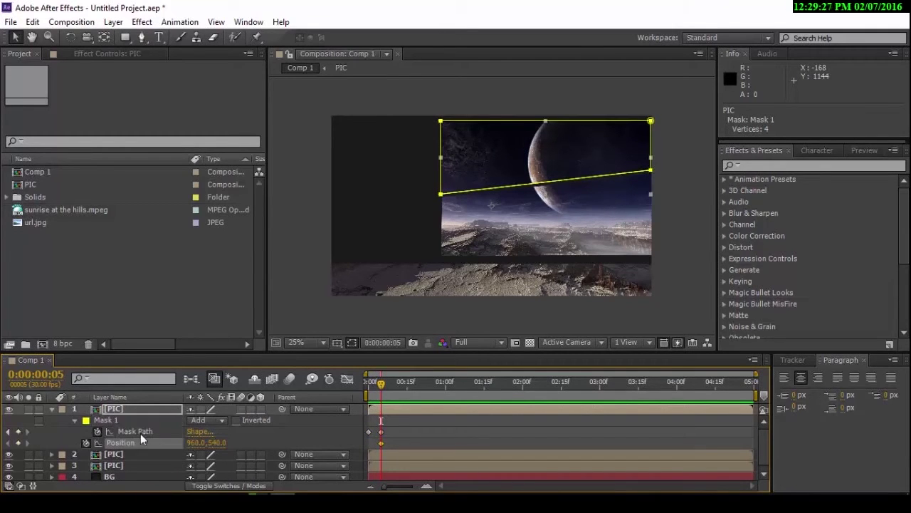
At 0:00:00:00, slide the top PIC layer's image left out of its mask with Pan Behind, to position -388, 540, and collapse the layer
key(Page_Up)
key(Page_Up)
key(Page_Up)
key(Page_Up)
key(Page_Up)
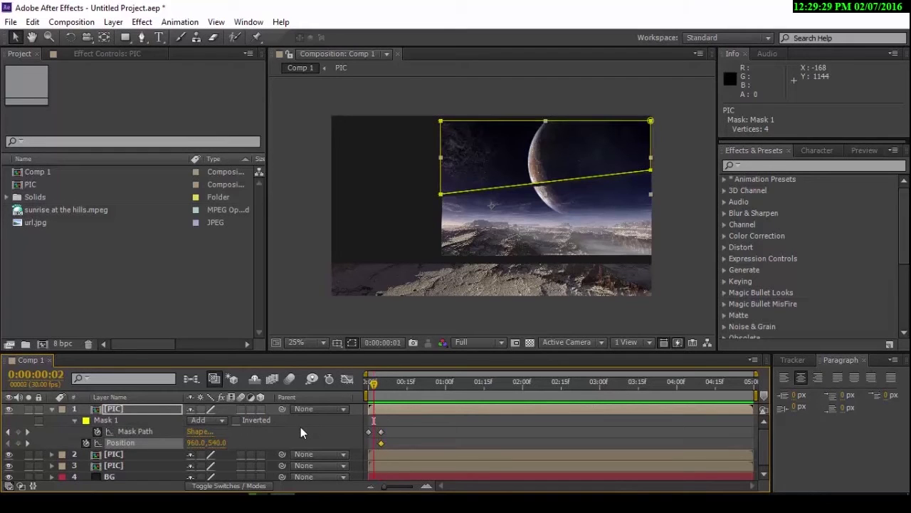
click(105, 36)
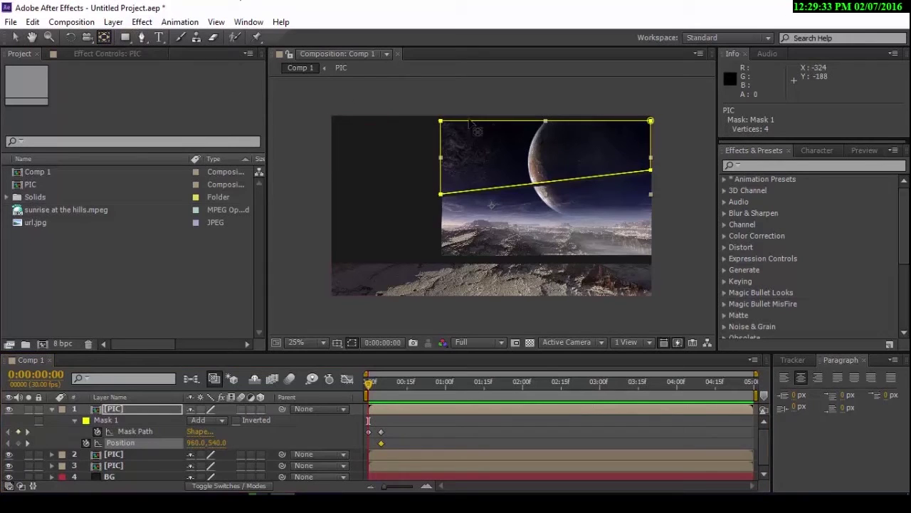
drag(541, 160, 317, 155)
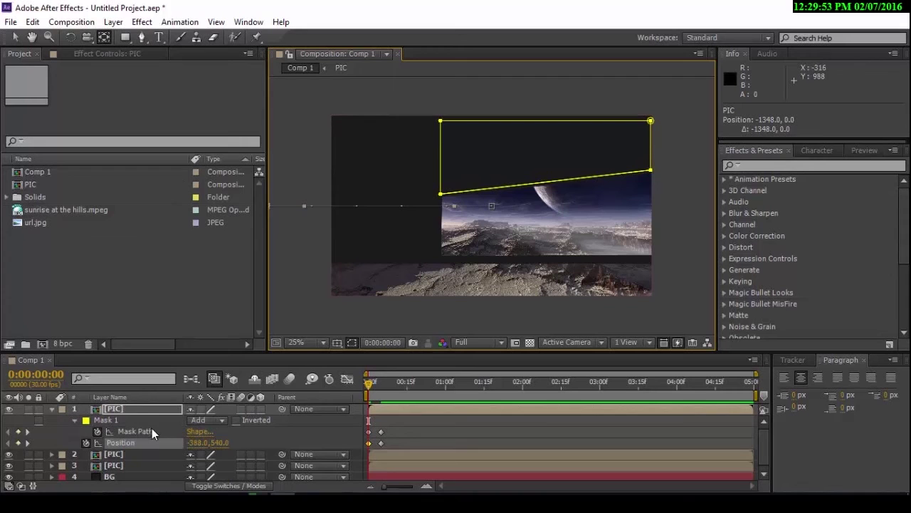
drag(370, 390, 315, 382)
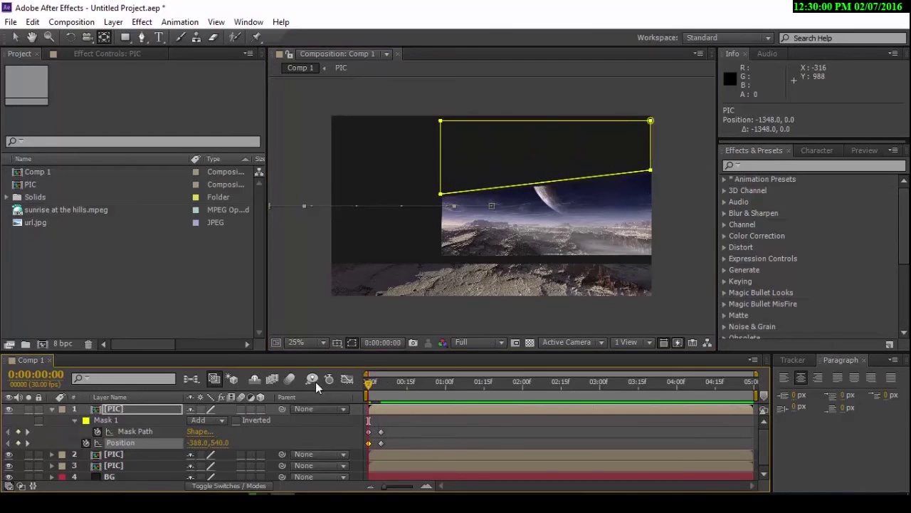
click(53, 408)
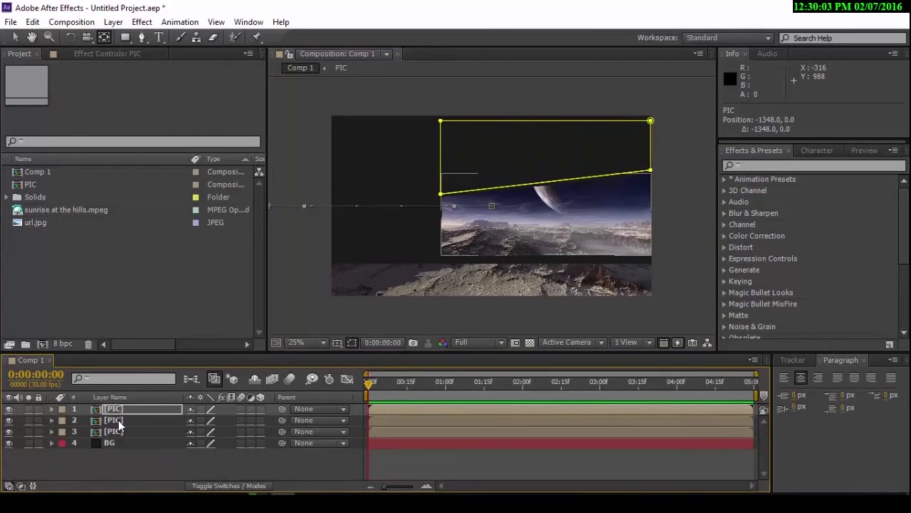
Reveal the second PIC layer's Mask Path and Position properties
click(117, 421)
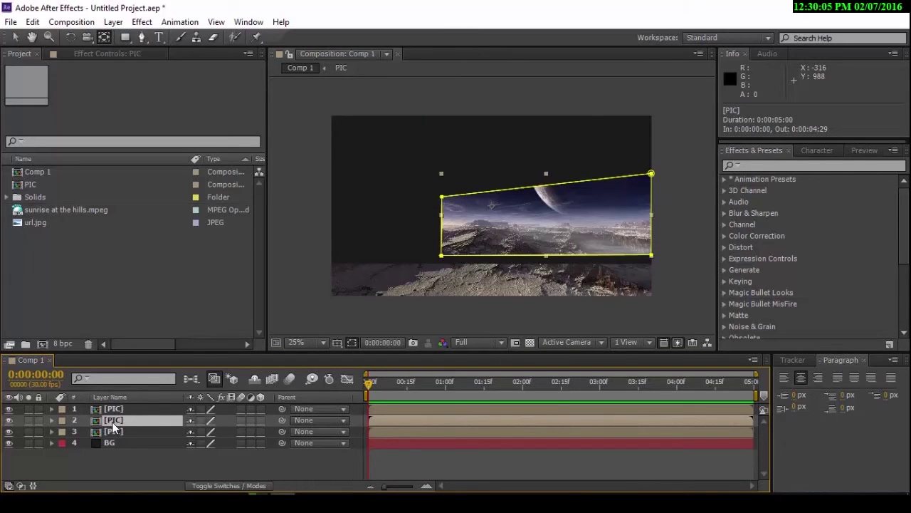
key(m)
key(shift+p)
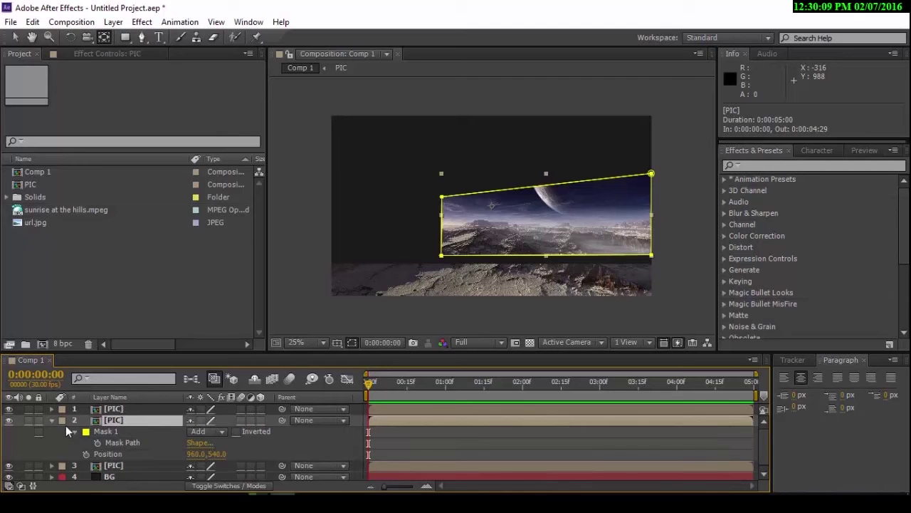
click(97, 443)
click(114, 434)
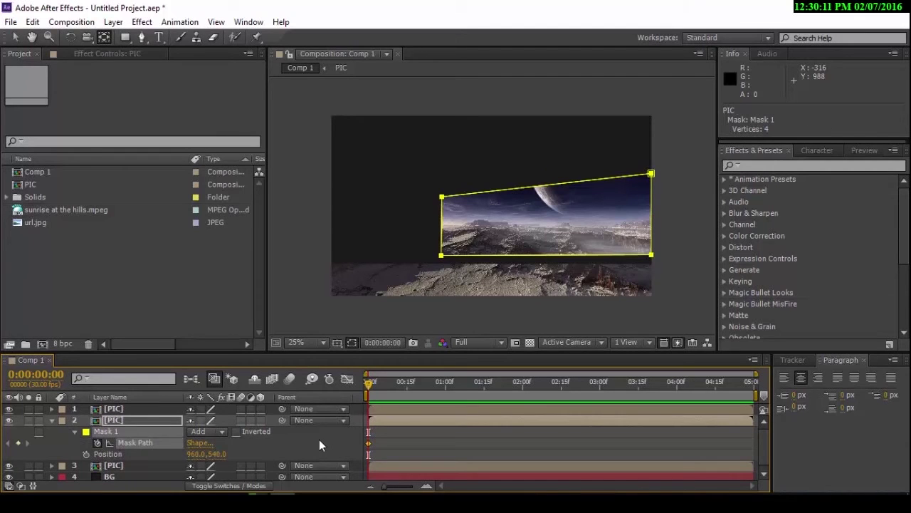
key(ctrl+z)
Reveal the top PIC layer's keyframes for timing and set a Mask Path keyframe on the second PIC layer at 0:00:00:05
click(408, 411)
key(u)
key(Page_Down)
key(Page_Down)
key(Page_Down)
key(Page_Down)
key(Page_Down)
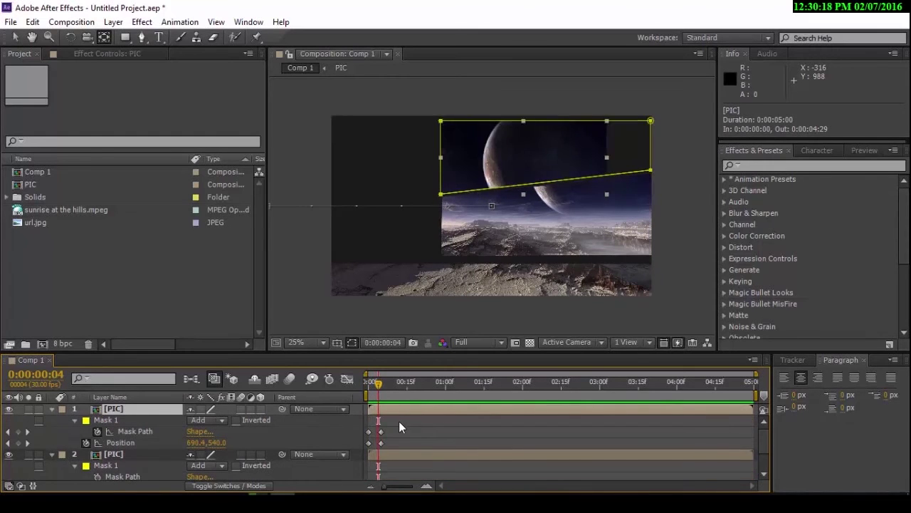
scroll(164, 462, down, 1)
click(97, 442)
Add Mask Path and Position keyframes on the second PIC layer at 0:00:00:10
key(Page_Down)
key(Page_Down)
key(Page_Down)
key(Page_Down)
key(Page_Down)
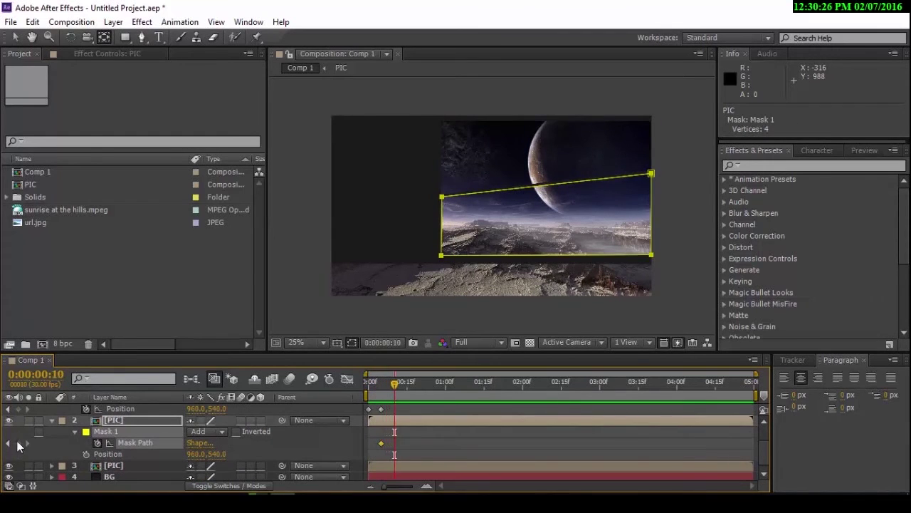
click(18, 442)
click(86, 453)
At 0:00:00:05, slide the second PIC layer's image left out of its mask with Pan Behind, and scrub to 0:00:00:10
key(Page_Up)
key(Page_Up)
key(Page_Up)
key(Page_Up)
key(Page_Up)
drag(542, 228, 289, 228)
mouse_move(381, 382)
mouse_down()
mouse_move(410, 376)
mouse_move(394, 376)
mouse_up()
Reveal the third PIC layer's Mask Path and Position properties and set a Mask Path keyframe at 0:00:00:10
click(114, 466)
key(m)
key(shift+p)
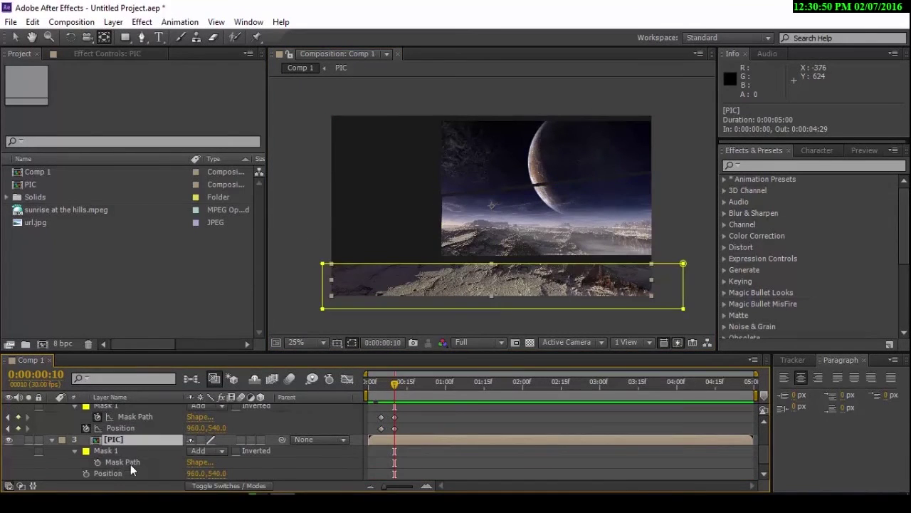
click(97, 462)
Add Mask Path and Position keyframes on the third PIC layer at 0:00:00:15
key(Page_Down)
key(Page_Down)
key(Page_Down)
key(Page_Down)
key(Page_Down)
click(18, 462)
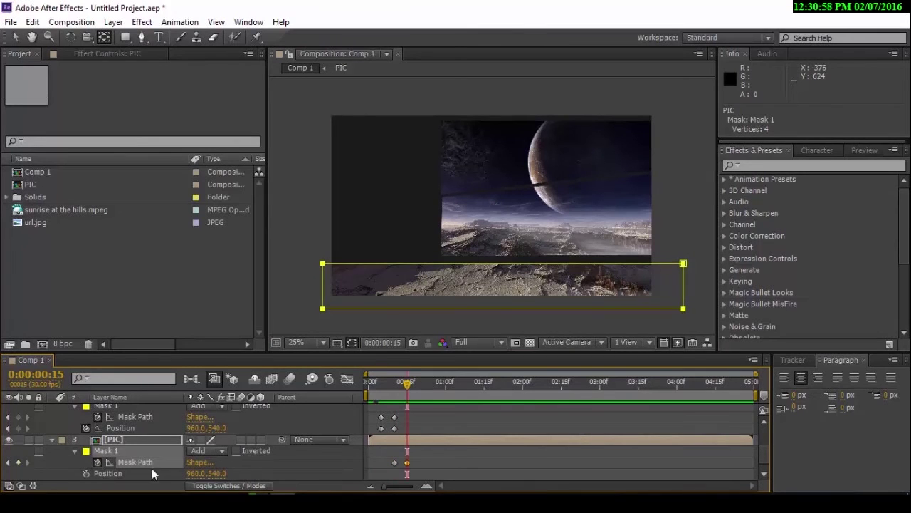
click(86, 473)
At 0:00:00:10, slide the third PIC layer's image right out of its mask with Pan Behind, to position 2880, 540, and scrub to 0:00:00:15
drag(324, 286, 663, 286)
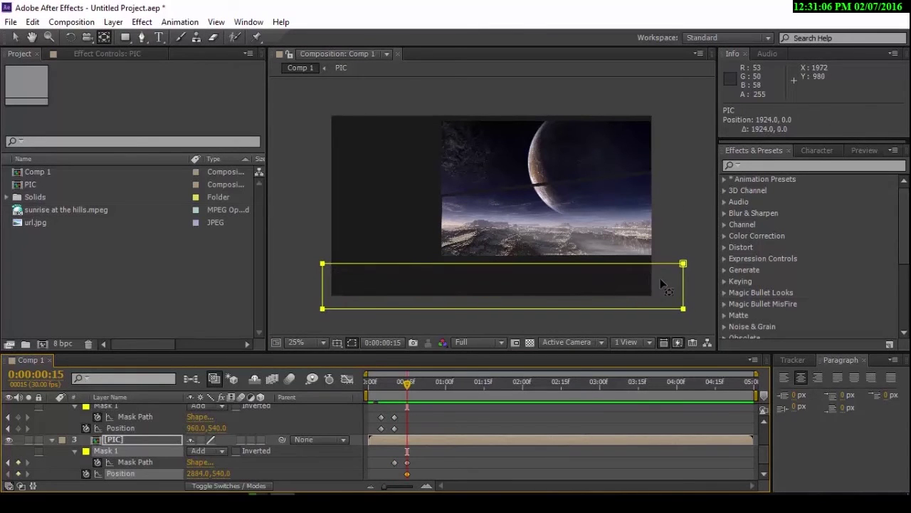
key(ctrl+z)
key(Page_Up)
key(Page_Up)
key(Page_Up)
key(Page_Up)
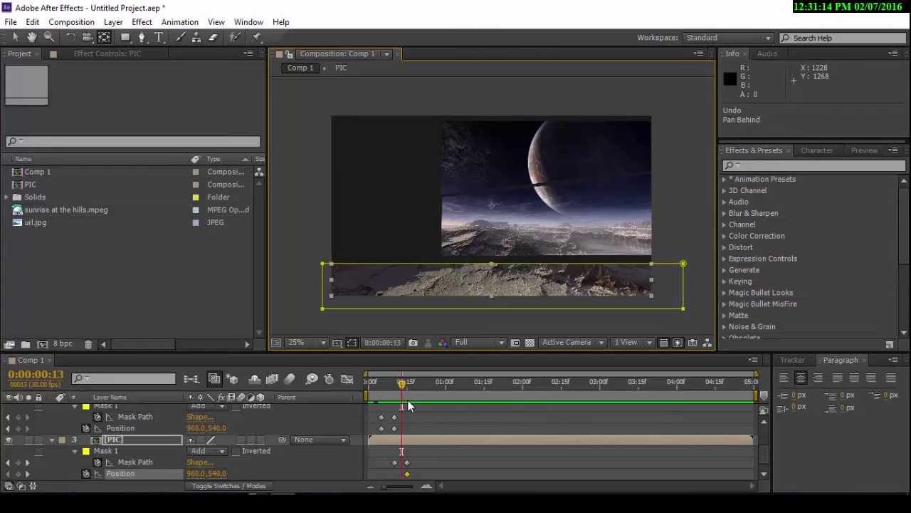
key(Page_Up)
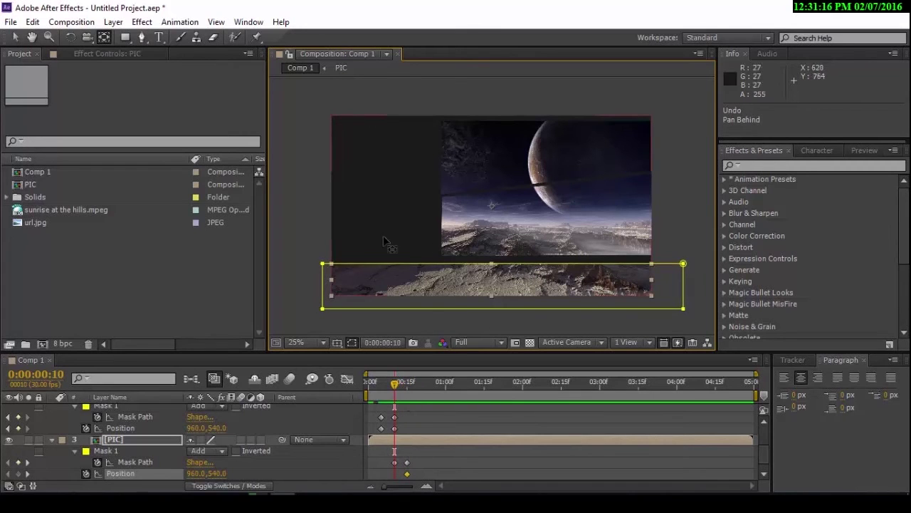
drag(334, 280, 654, 276)
mouse_move(394, 386)
mouse_down()
mouse_move(355, 385)
mouse_move(425, 381)
mouse_move(409, 381)
mouse_up()
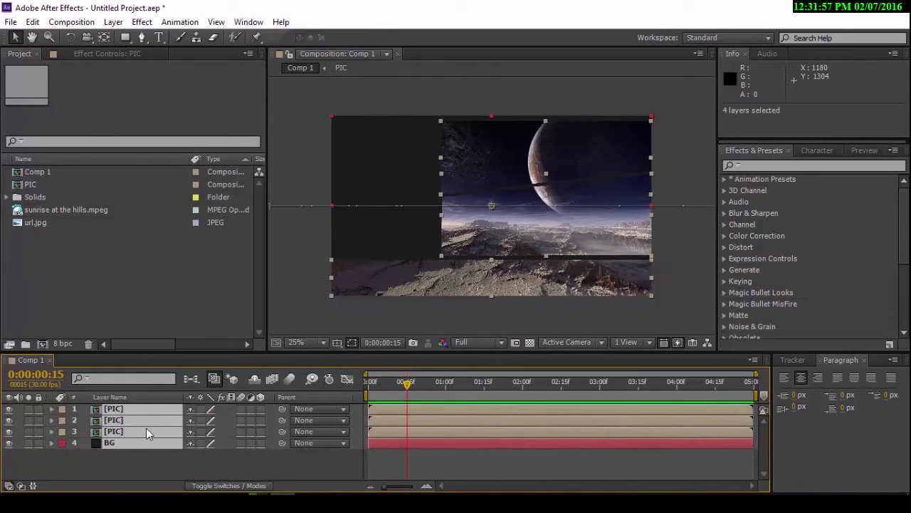
Select each PIC layer in turn to inspect its mask, and reveal the third PIC layer's keyframed properties
click(143, 454)
click(137, 429)
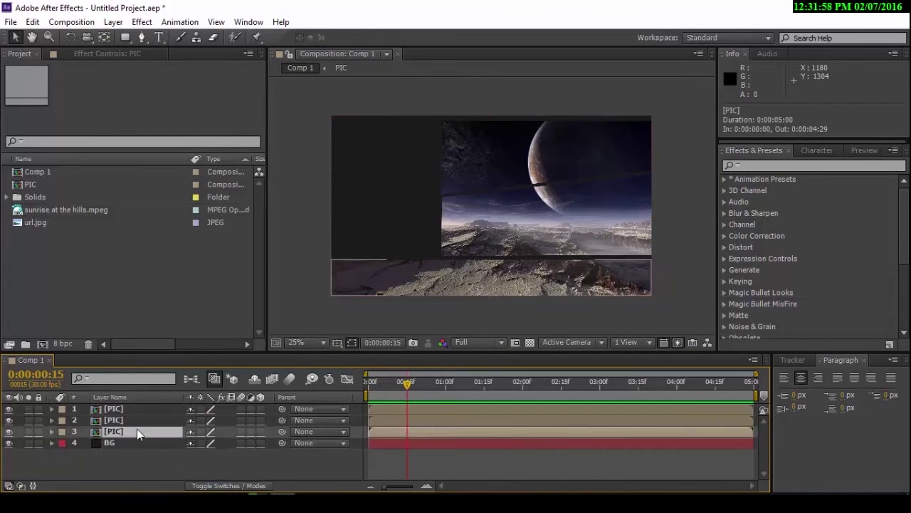
click(133, 420)
click(137, 412)
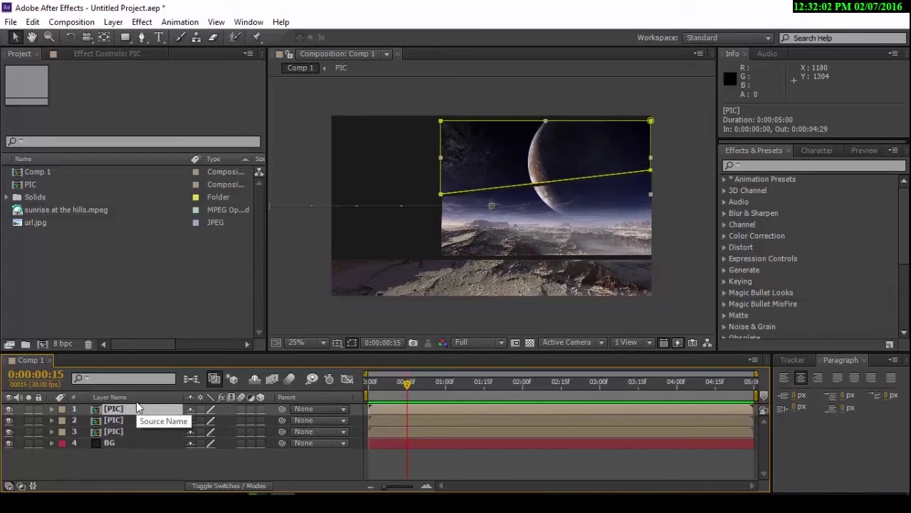
click(127, 420)
click(131, 428)
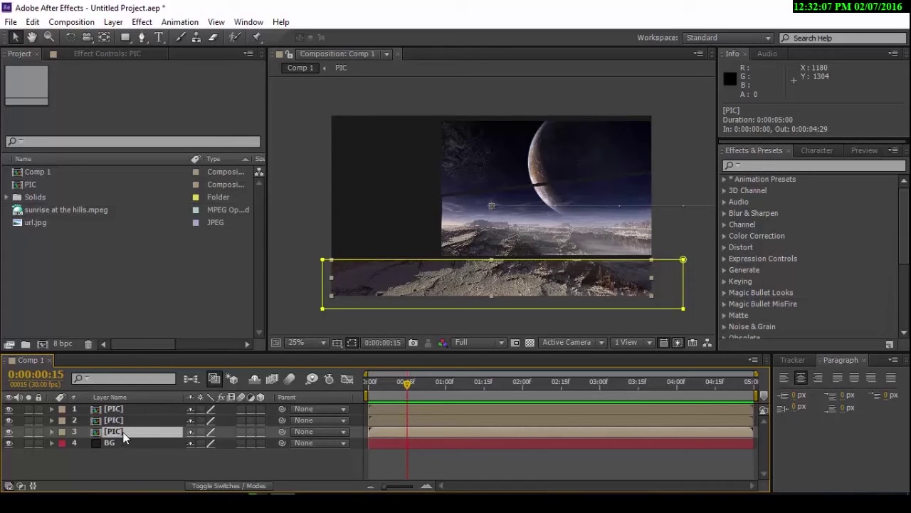
key(u)
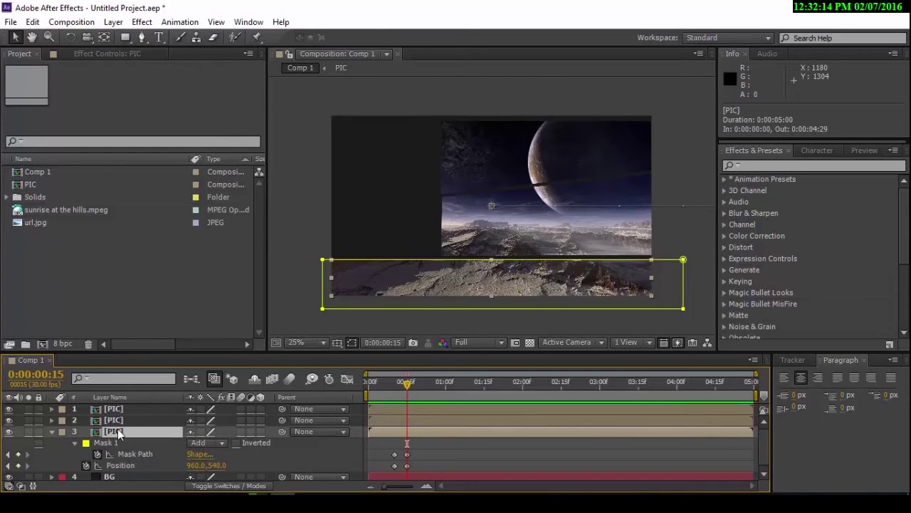
Open the PIC composition and add a white 1920 × 1080 px solid above the url.jpg layer
double_click(117, 431)
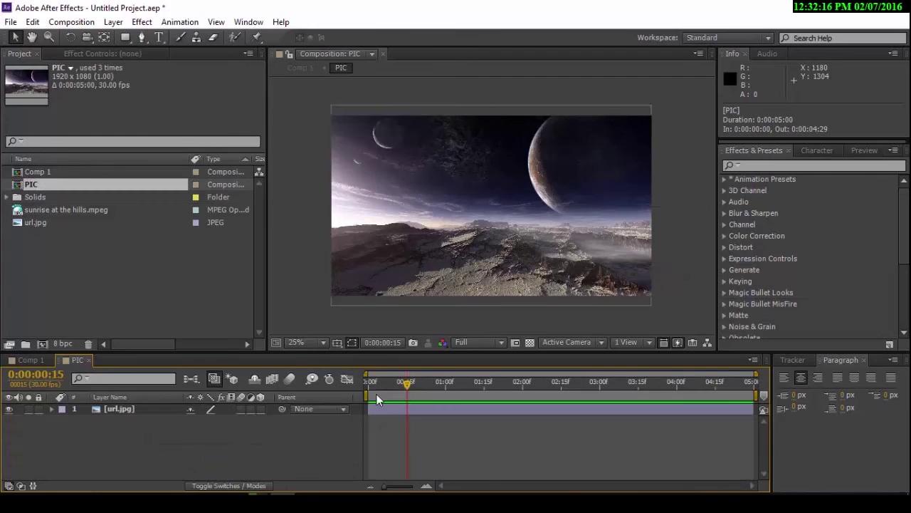
click(114, 22)
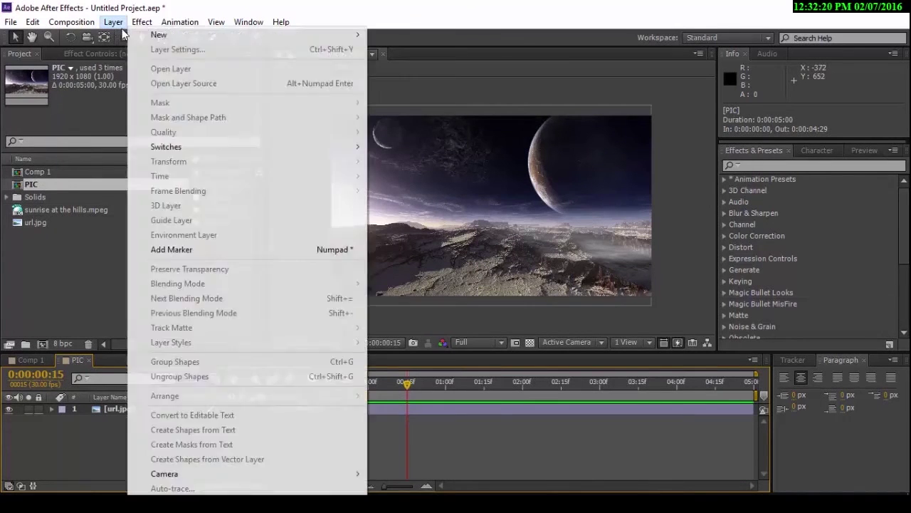
mouse_move(157, 33)
click(441, 51)
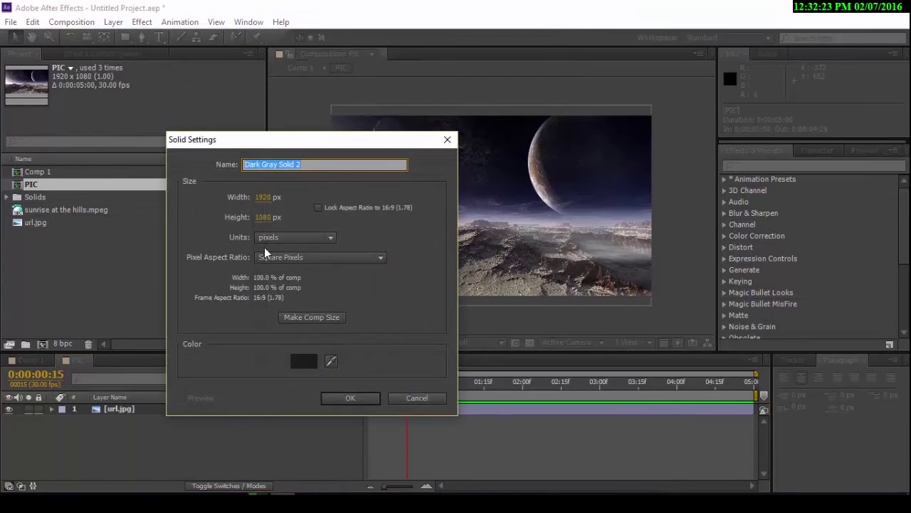
click(305, 360)
drag(421, 311, 348, 274)
click(677, 302)
click(351, 397)
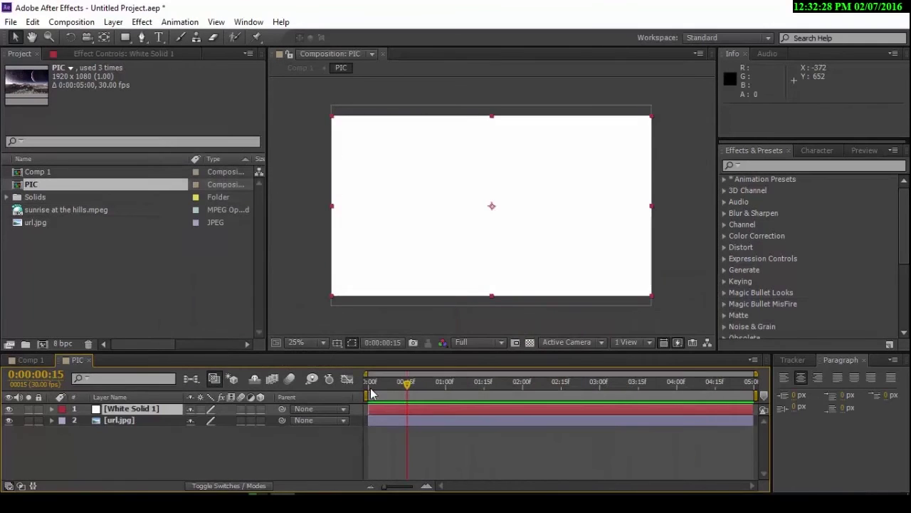
Trim the white solid so that it starts at 0:00:00:15
key(alt+bracketleft)
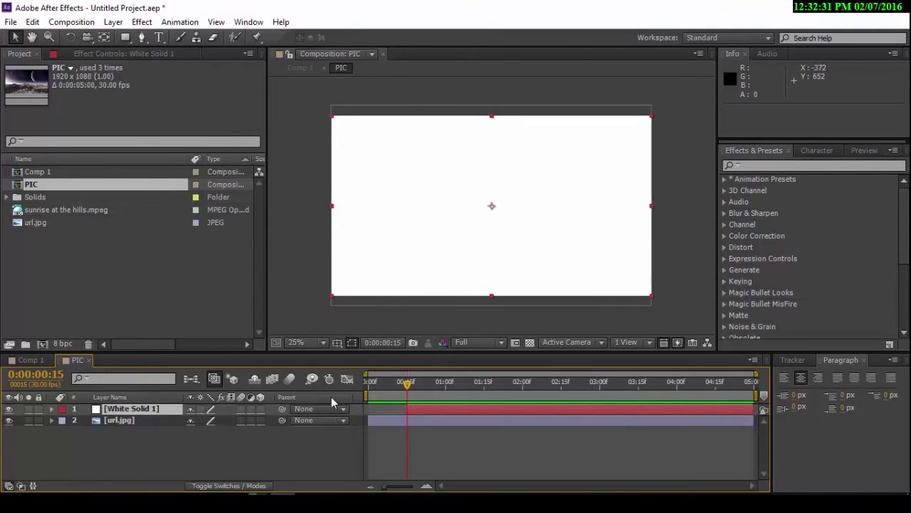
click(410, 408)
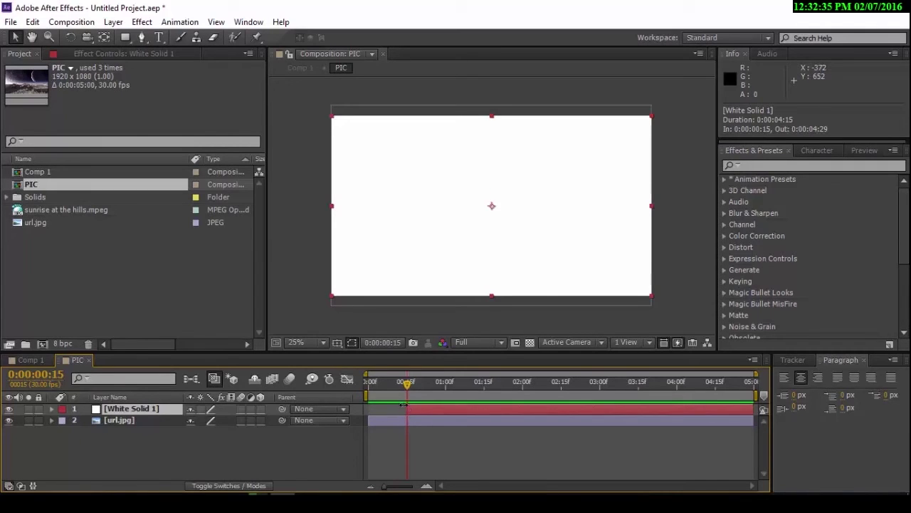
drag(408, 410, 406, 410)
Keyframe the white solid's Opacity from 100% at 0:00:00:15 to 0% at 0:00:00:20
key(t)
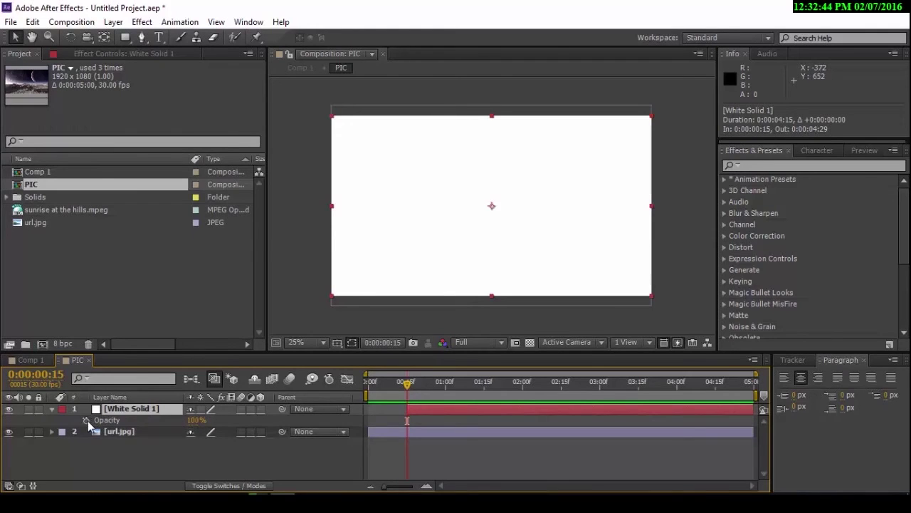
click(86, 420)
key(Page_Down)
key(Page_Down)
key(Page_Down)
key(Page_Down)
key(Page_Down)
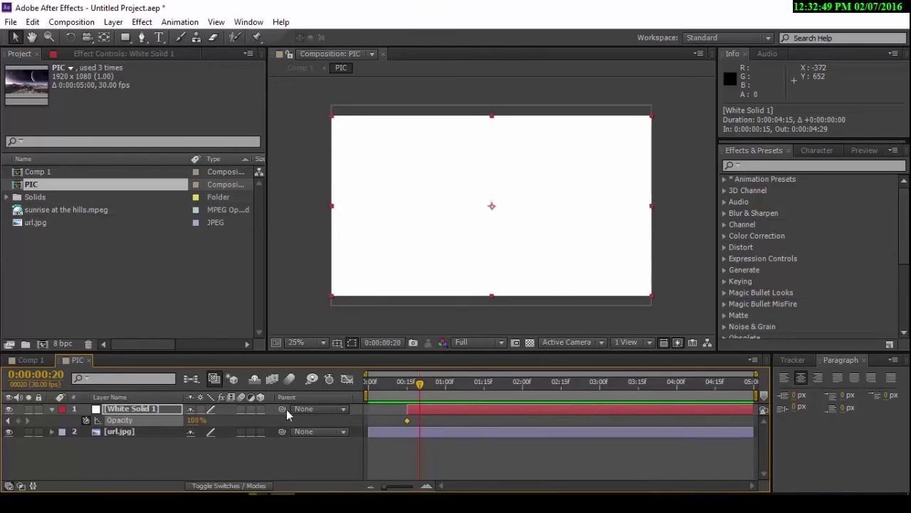
click(192, 420)
text(0)
key(Return)
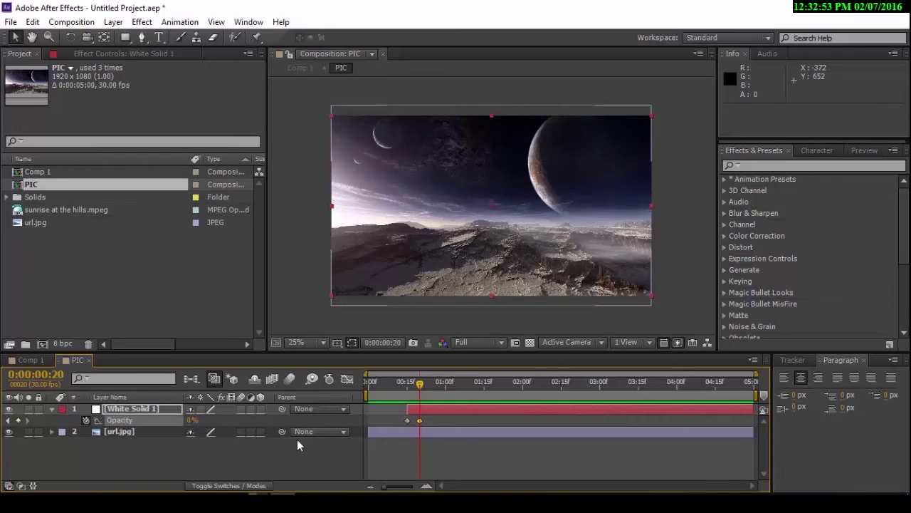
click(297, 455)
Move the playhead back to 0:00:00:00 and return to Comp 1 to review the sliced animation with the flash
drag(417, 388, 349, 385)
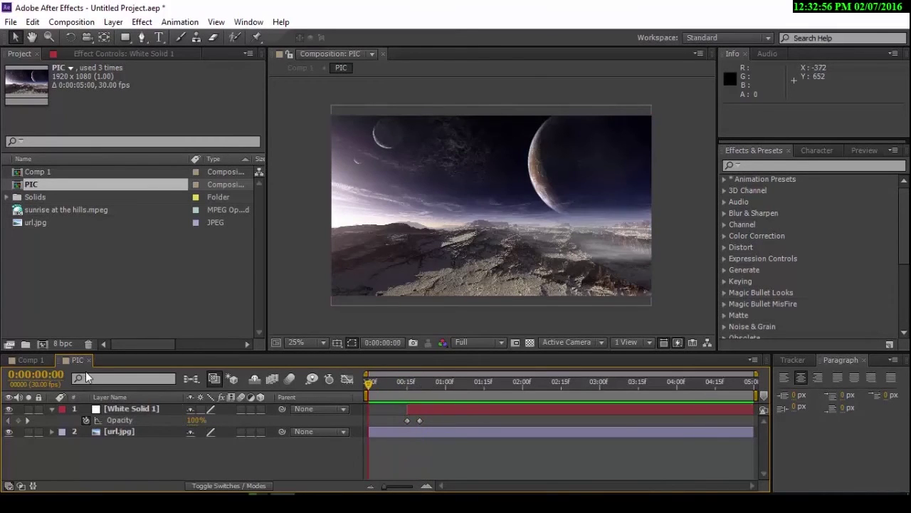
click(23, 360)
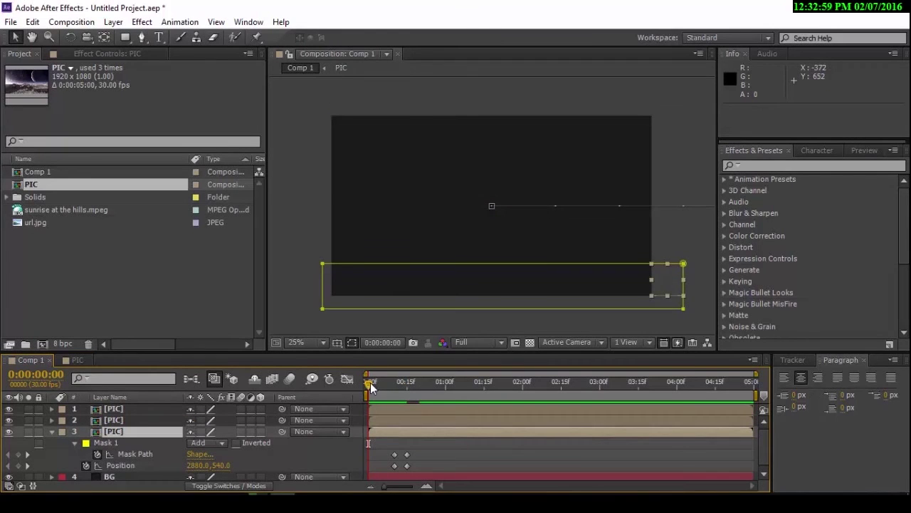
drag(371, 383, 317, 367)
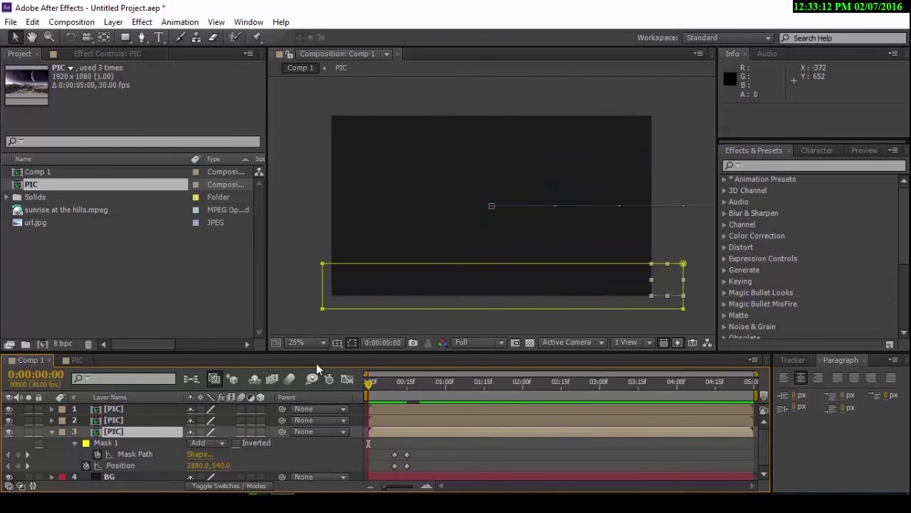
Find the Black & White effect and apply it to the first [PIC] layer of Comp 1
click(51, 432)
click(119, 408)
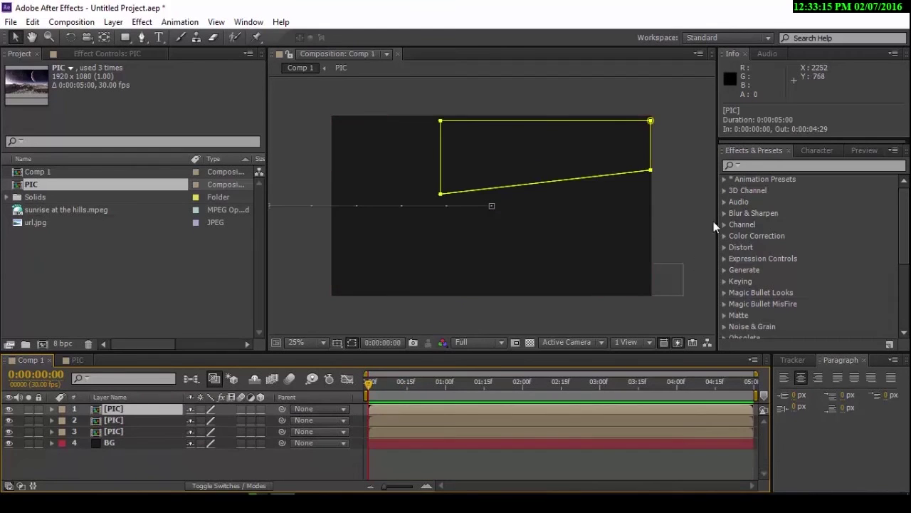
click(754, 166)
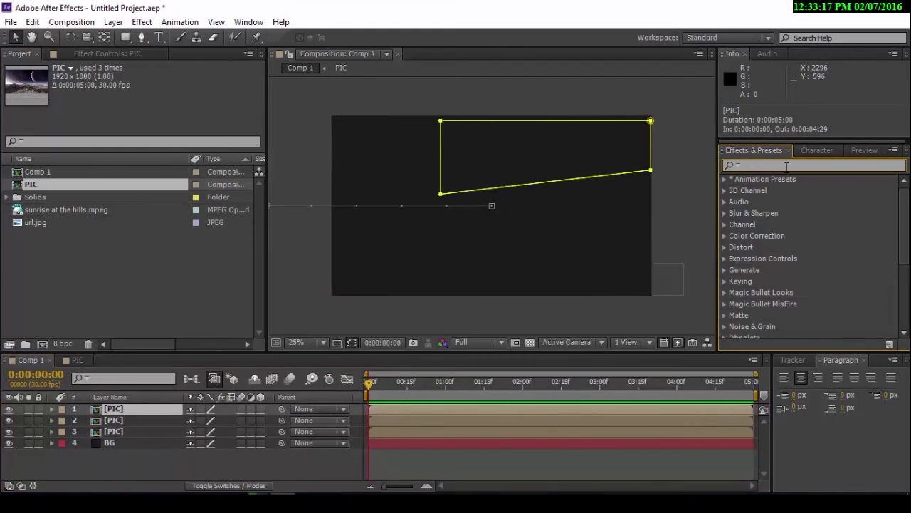
text(blac)
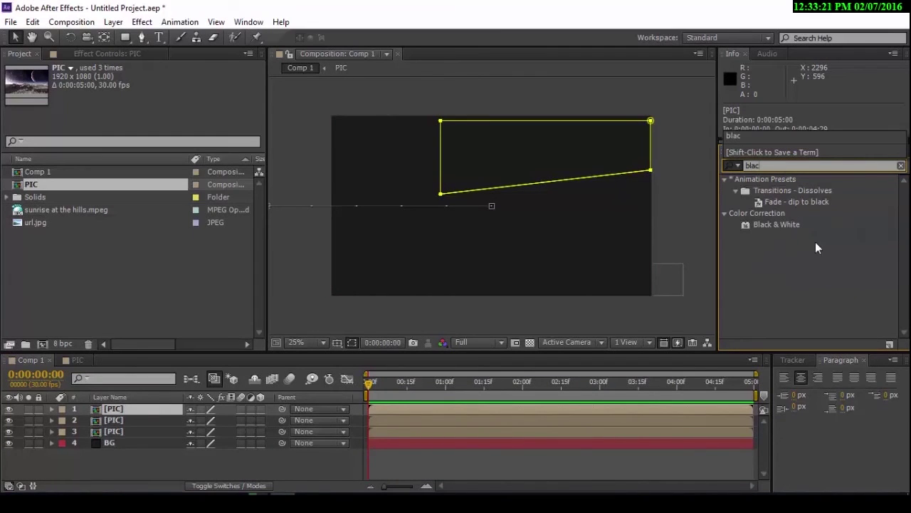
drag(791, 221, 416, 411)
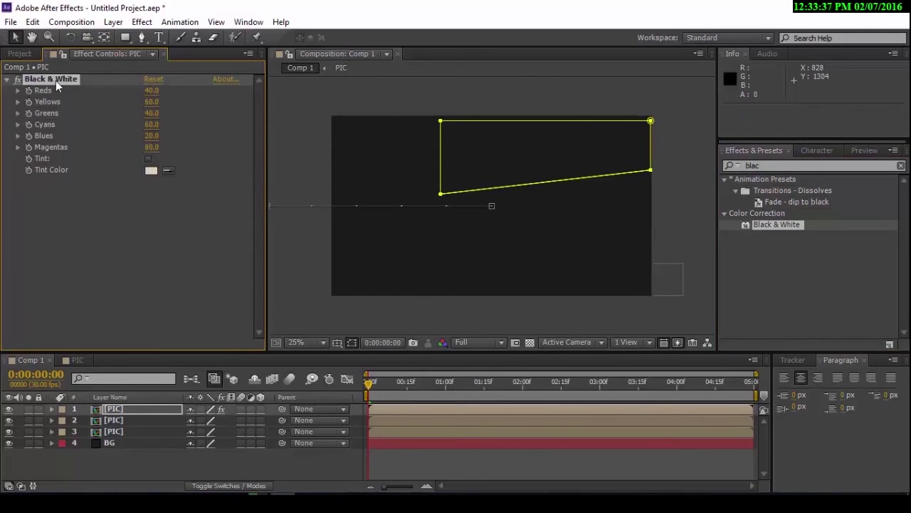
Copy the Black & White effect to the other two [PIC] layers and check the picture at 0:00:01:02
drag(56, 81, 125, 416)
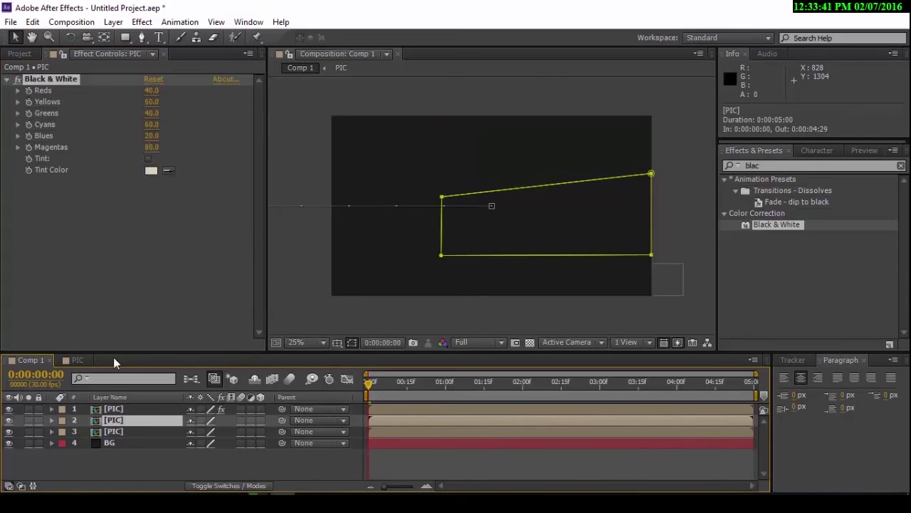
click(114, 432)
key(ctrl+v)
drag(371, 390, 450, 379)
click(570, 93)
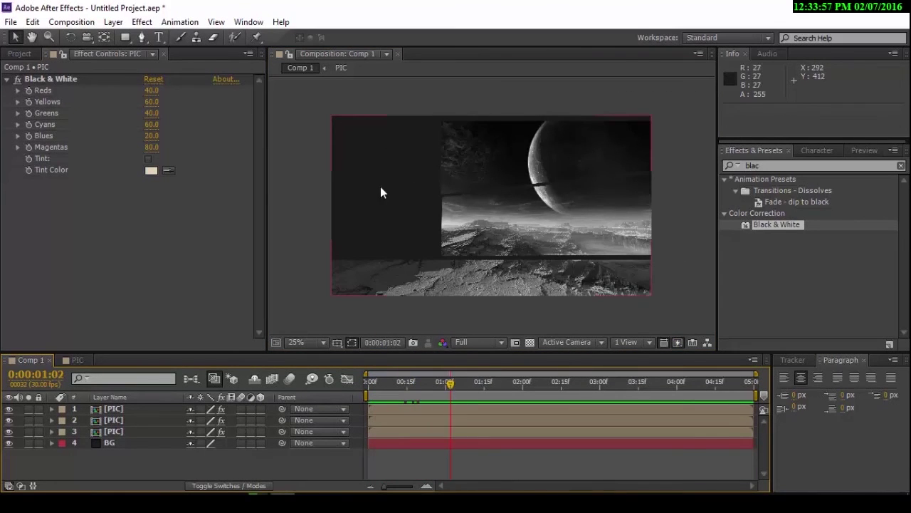
Add the text "MY" in the dark area beside the picture slices and place it at about 296, 252
click(161, 38)
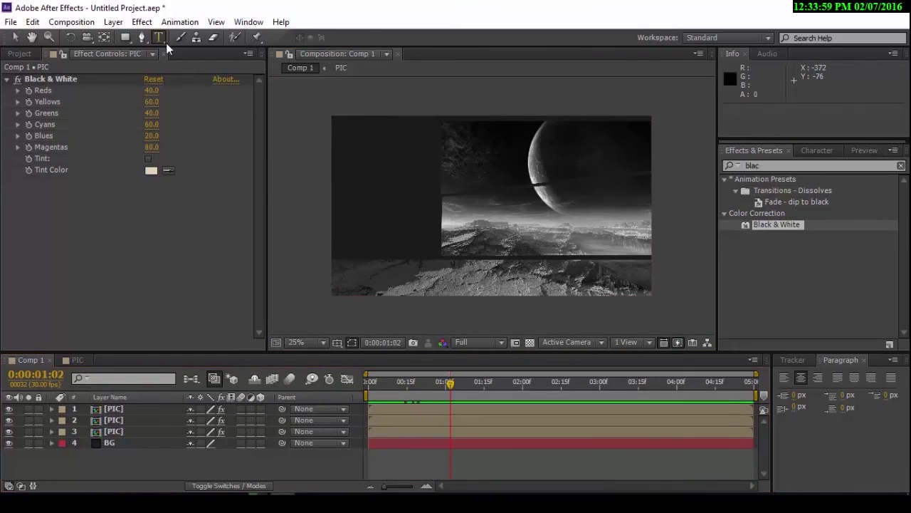
click(345, 149)
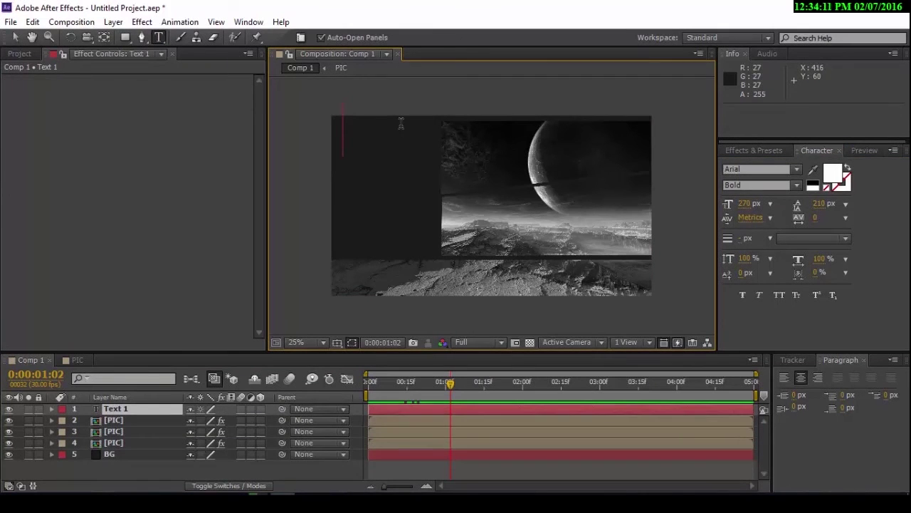
text(MY)
click(15, 37)
drag(363, 116, 404, 135)
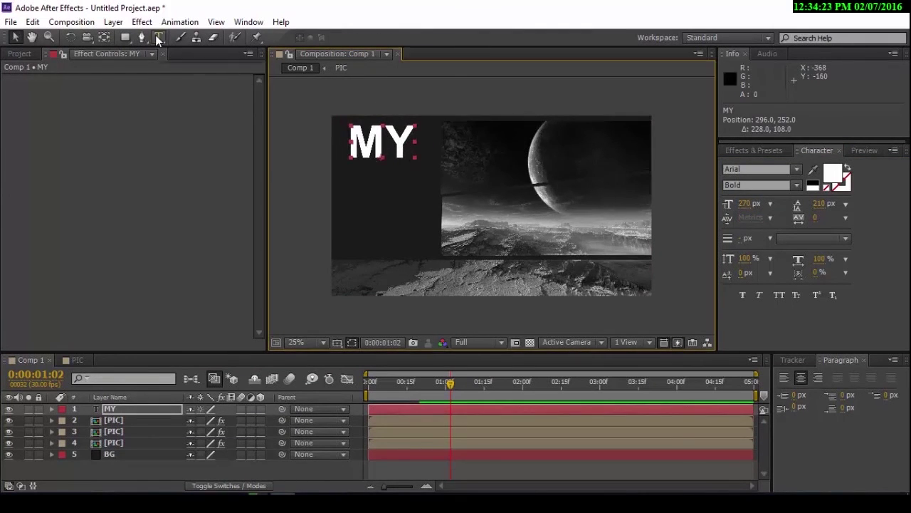
Add the text "First" and place it directly beneath "MY" at about 300, 476
click(159, 38)
click(364, 218)
text(First)
click(15, 38)
drag(365, 197, 384, 175)
Add the text "Tutorial", scale it down to the width of "First" and place it beneath that word at about 308, 640
click(159, 37)
click(348, 228)
text(tutorial)
click(15, 37)
drag(344, 219, 387, 220)
key(s)
mouse_move(206, 420)
mouse_down()
mouse_move(189, 420)
mouse_move(202, 420)
mouse_up()
drag(388, 217, 380, 210)
drag(207, 420, 200, 420)
drag(382, 214, 382, 213)
Reveal the Position property of the three text layers and move the playhead to 0:00:00:20
click(323, 144)
click(125, 408)
key(s)
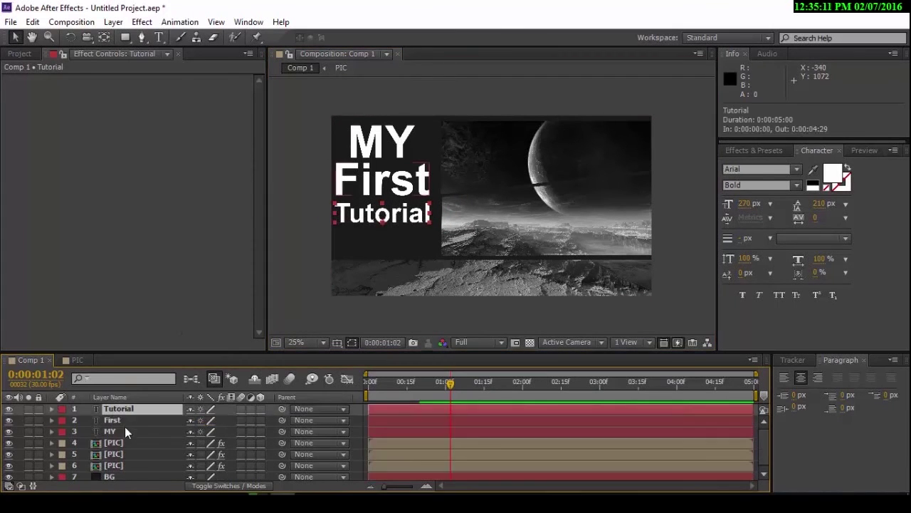
shift+click(125, 428)
key(p)
drag(425, 385, 420, 386)
click(86, 420)
key(ctrl+z)
click(297, 445)
Keyframe the MY layer's Position from -352, 252 outside the frame at 0:00:00:20 to 296, 252 at 0:00:00:25
click(86, 465)
drag(420, 466, 458, 466)
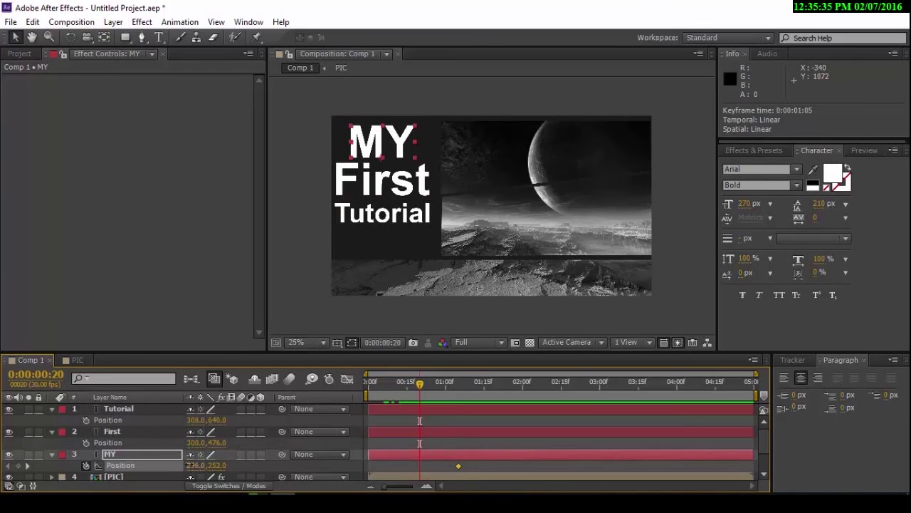
drag(194, 465, 26, 465)
drag(343, 142, 274, 143)
key(Page_Down)
key(Page_Down)
key(Page_Down)
key(Page_Down)
key(Page_Down)
drag(459, 466, 456, 443)
Keyframe the First layer's Position from -500, 476 outside the frame at 0:00:00:25 to 300, 476 at 0:00:01:00
click(86, 442)
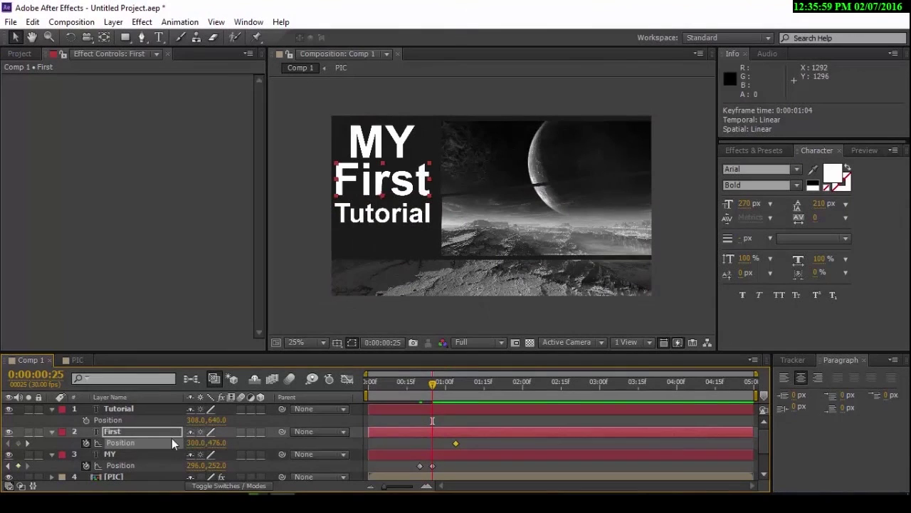
drag(399, 183, 266, 183)
key(Page_Down)
key(Page_Down)
key(Page_Down)
key(Page_Down)
key(Page_Down)
drag(456, 443, 468, 420)
Keyframe the Tutorial layer's Position from -356, 640 outside the frame at 0:00:01:00 to 308, 640 at 0:00:01:05
click(86, 420)
drag(416, 216, 305, 220)
key(Page_Down)
key(Page_Down)
key(Page_Down)
key(Page_Down)
key(Page_Down)
drag(469, 421, 458, 420)
Collapse the text layers' keyframed properties and enable motion blur for all layers and the composition
drag(458, 385, 338, 388)
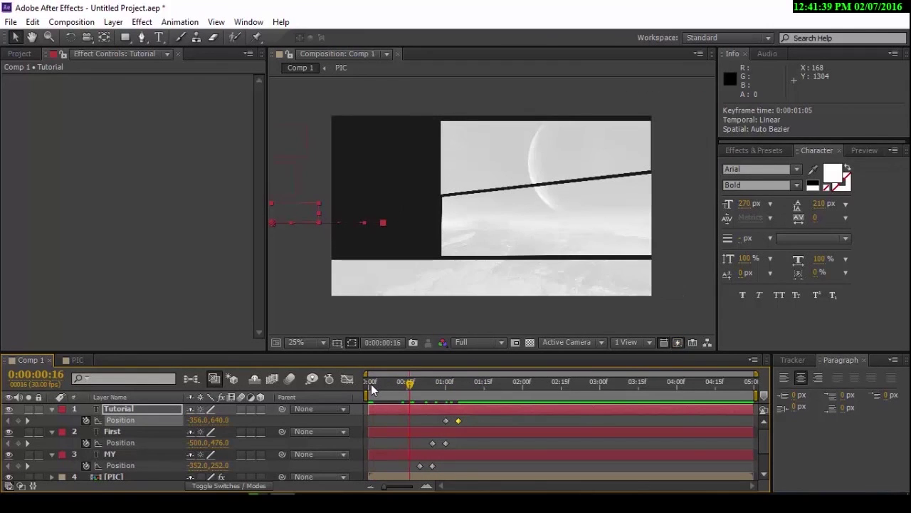
key(u)
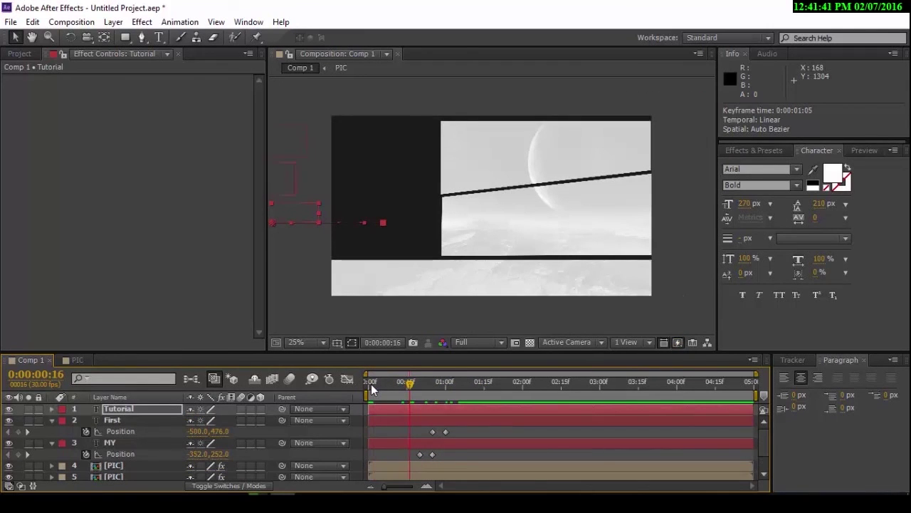
key(u)
key(u)
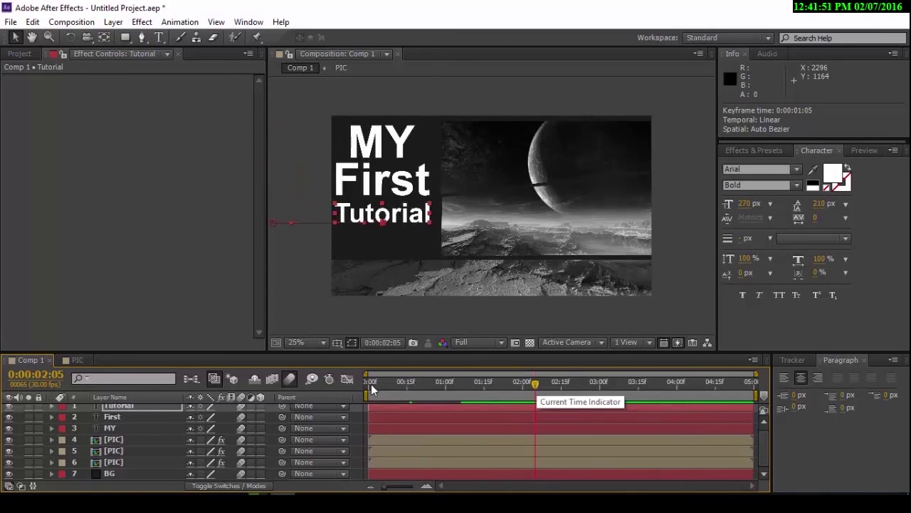
End the work area at 0:00:02:05 and play a RAM preview of the finished animation
key(n)
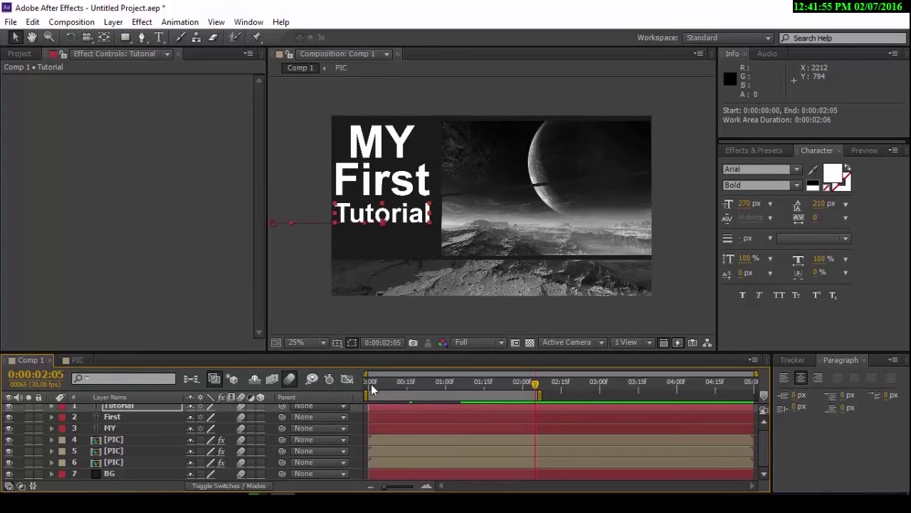
key(KP_0)
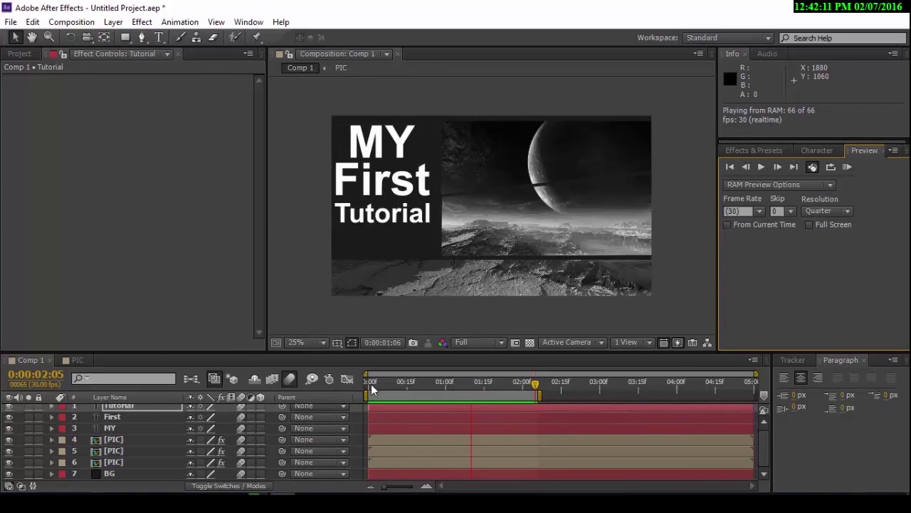
key(space)
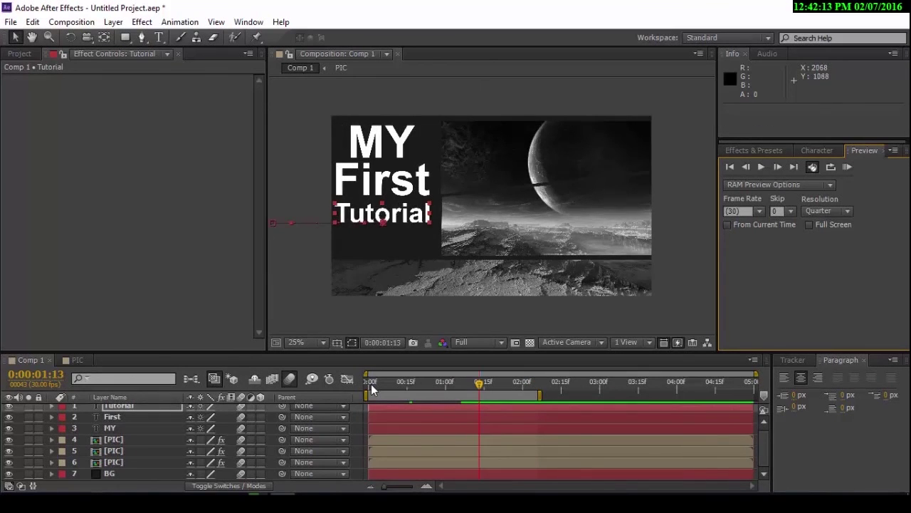